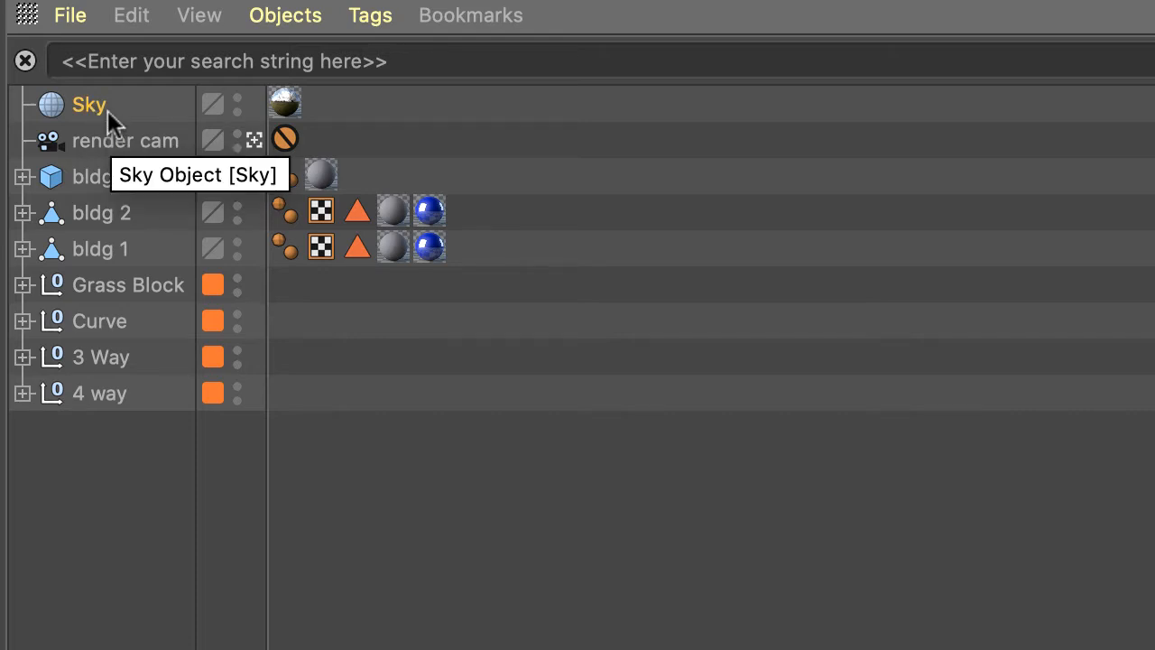
Step: Delete the existing Sky object and add a Physical Sky to the scene in its place
key("Delete")
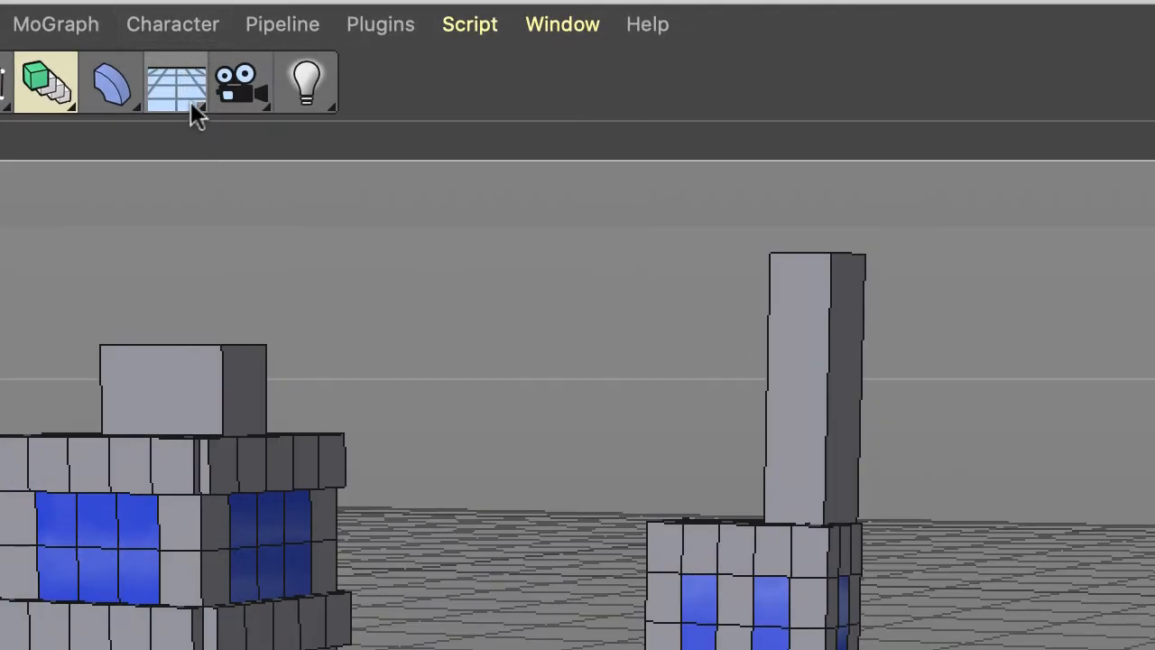
left_click(194, 112)
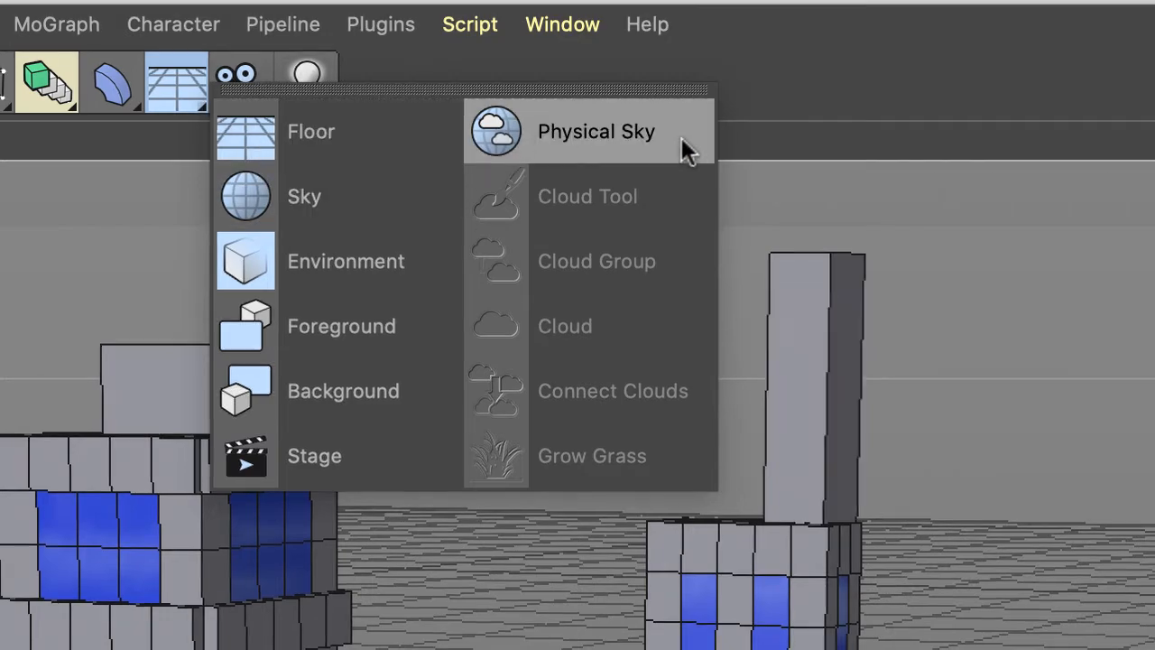
left_click(681, 138)
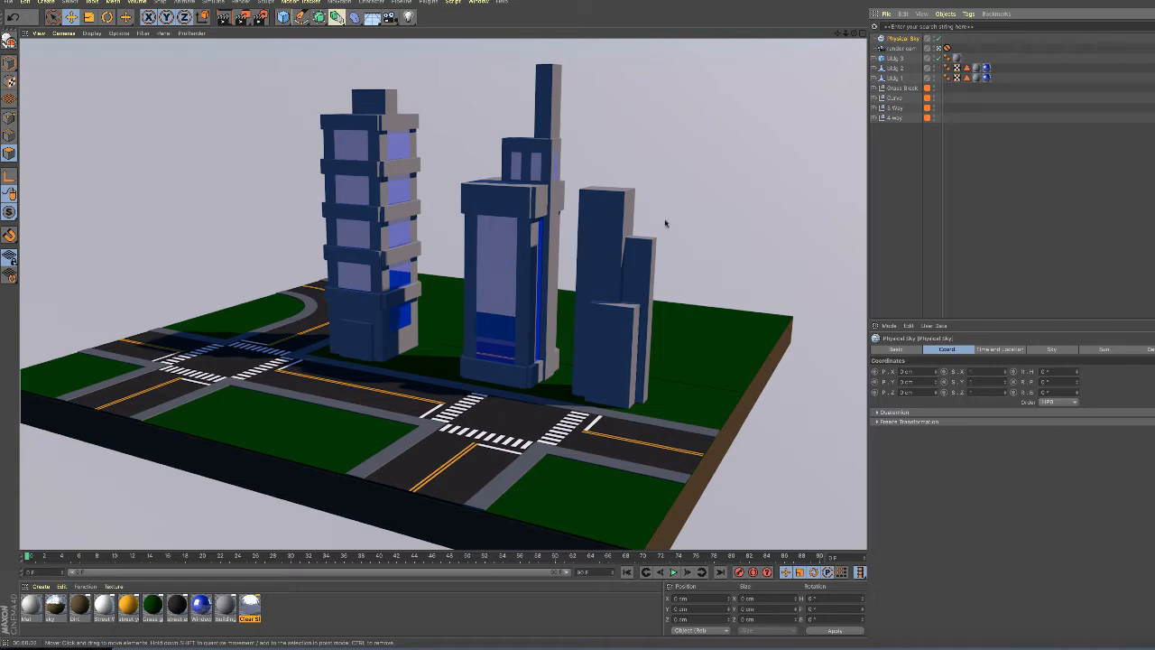
Step: Set the Physical Sky's time of day to 15:00:00 and render the view to check the lighting
left_click(903, 40)
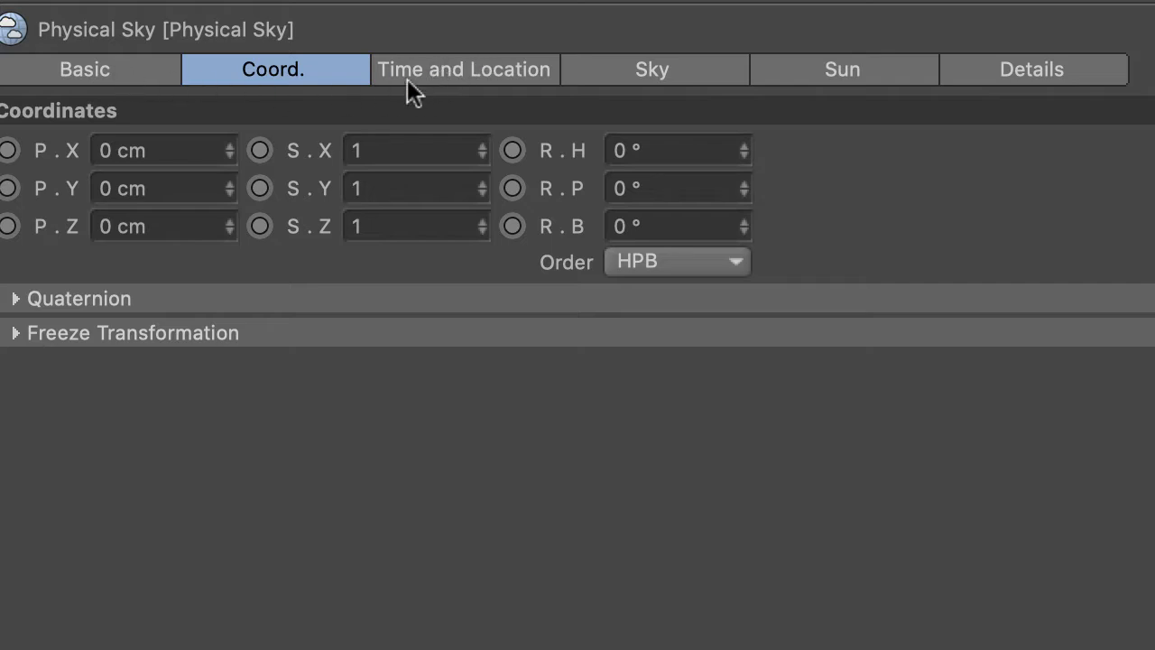
left_click(120, 69)
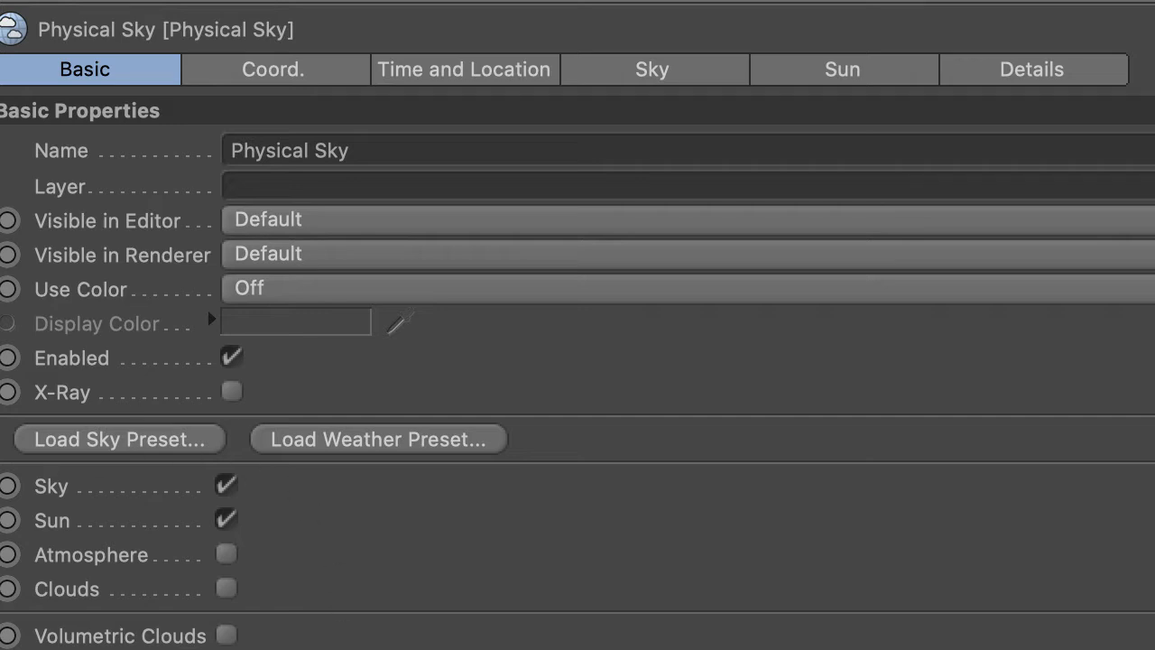
left_click(273, 69)
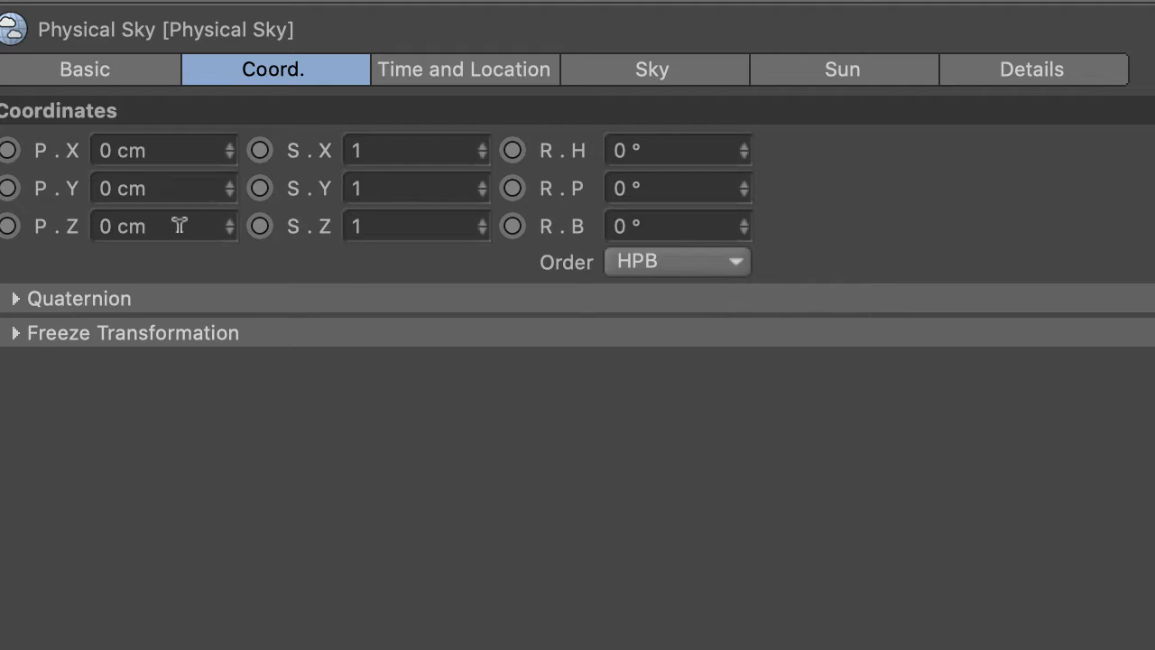
left_click(458, 72)
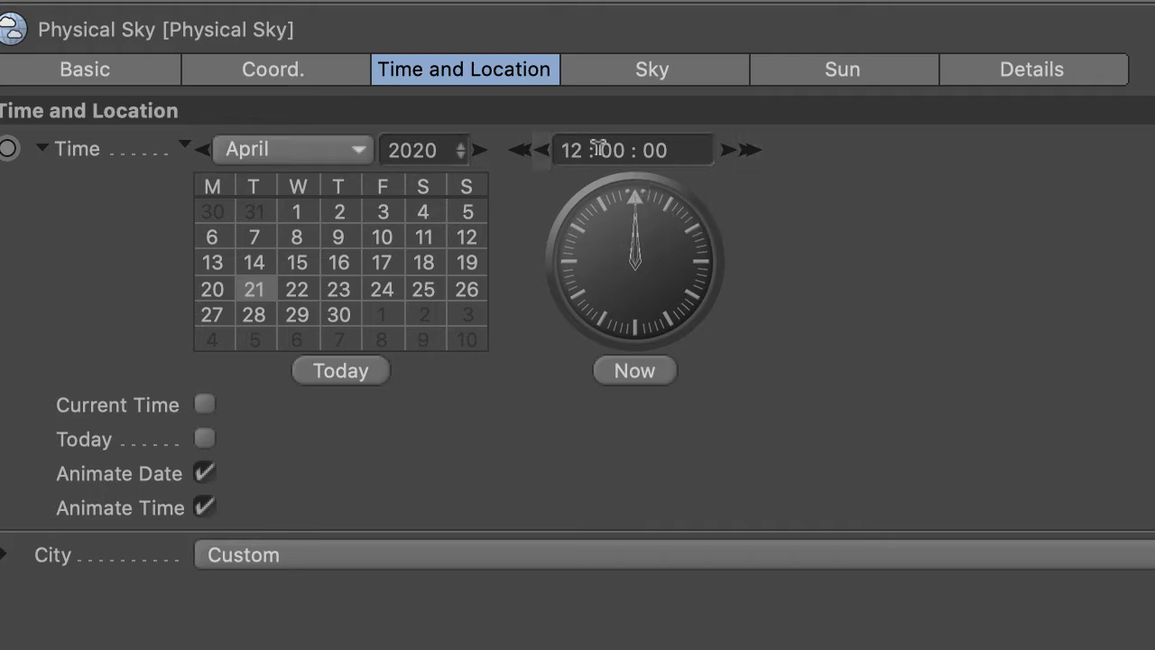
left_click(752, 151)
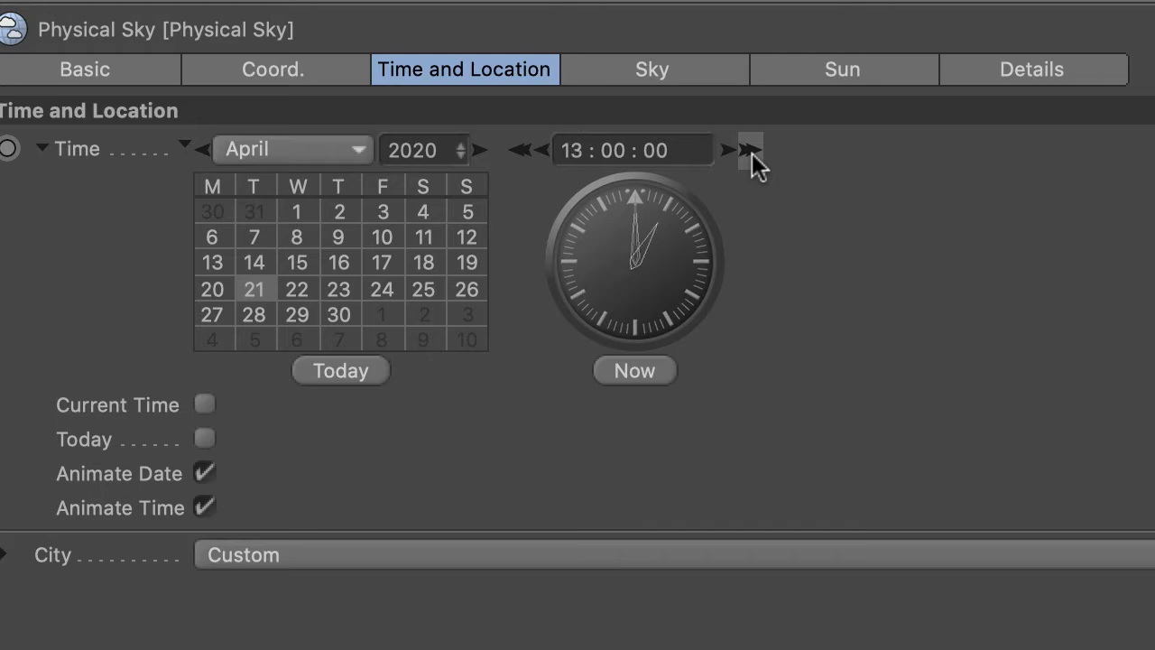
left_click(752, 150)
left_click(751, 151)
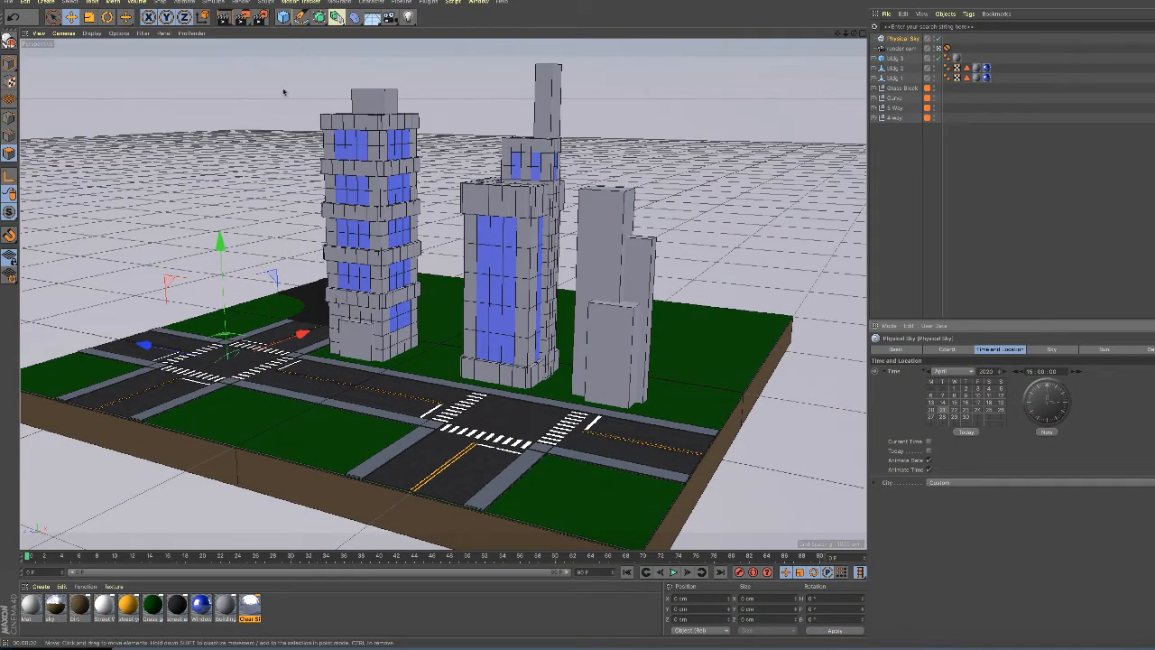
left_click(226, 17)
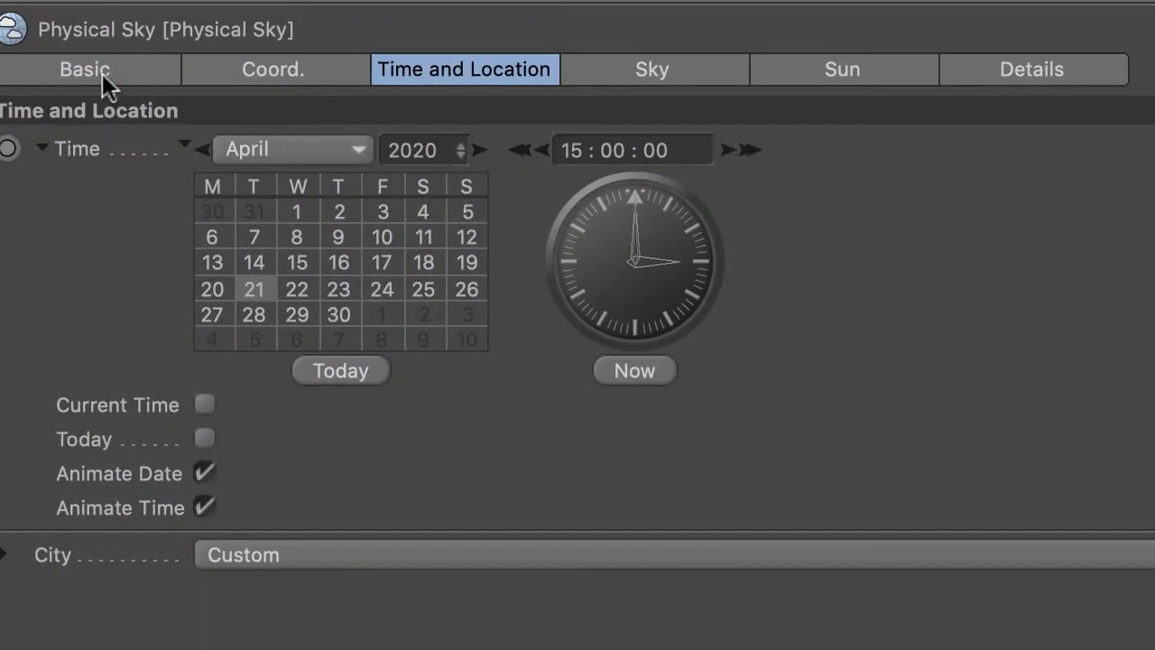
Step: Enable Clouds in the Physical Sky's basic properties and render the view
left_click(107, 70)
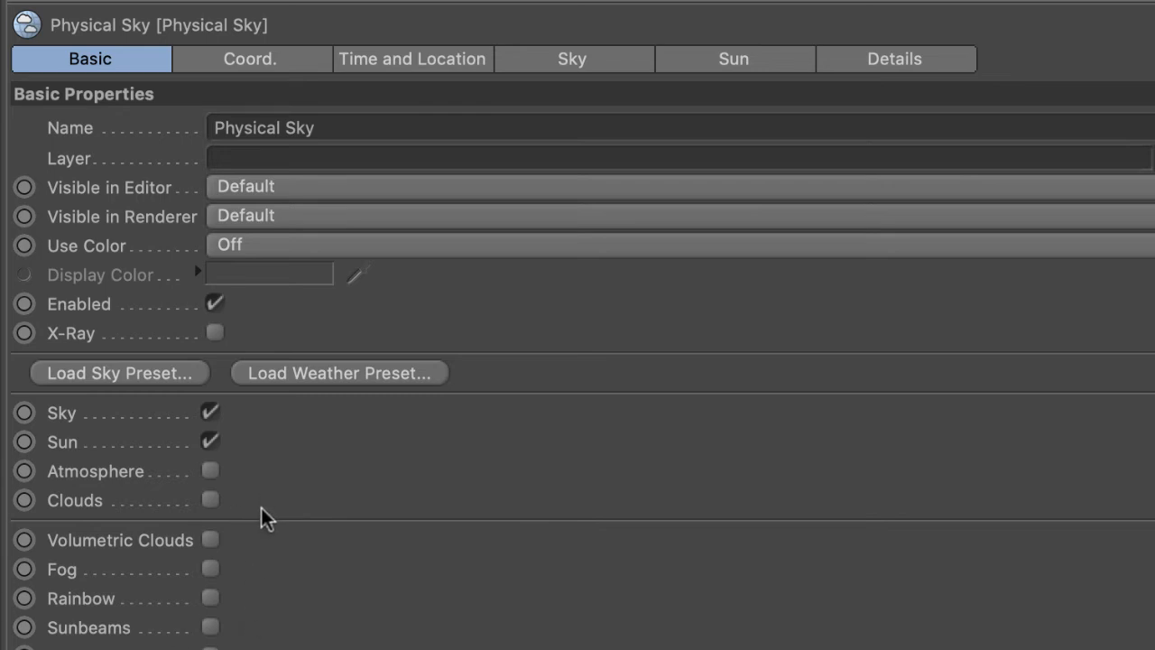
left_click(214, 503)
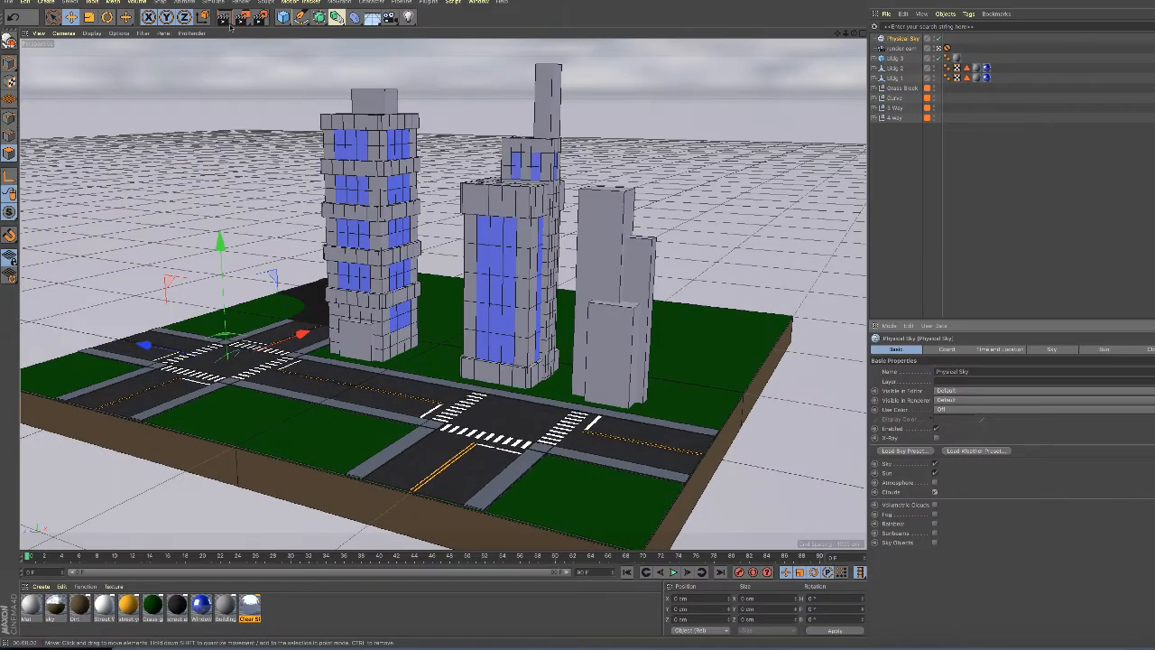
left_click(223, 18)
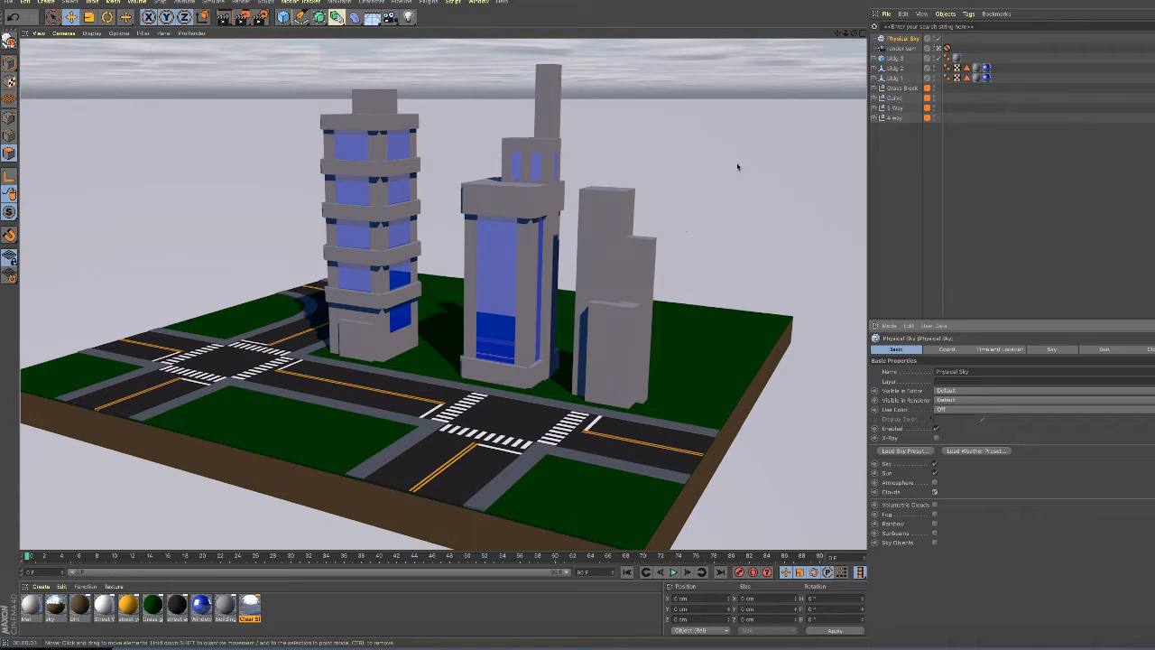
Step: Rotate the Physical Sky freehand to about 2.6° heading, -8.5° pitch and 16.9° bank, rendering the view to check the clouds
left_click(898, 39)
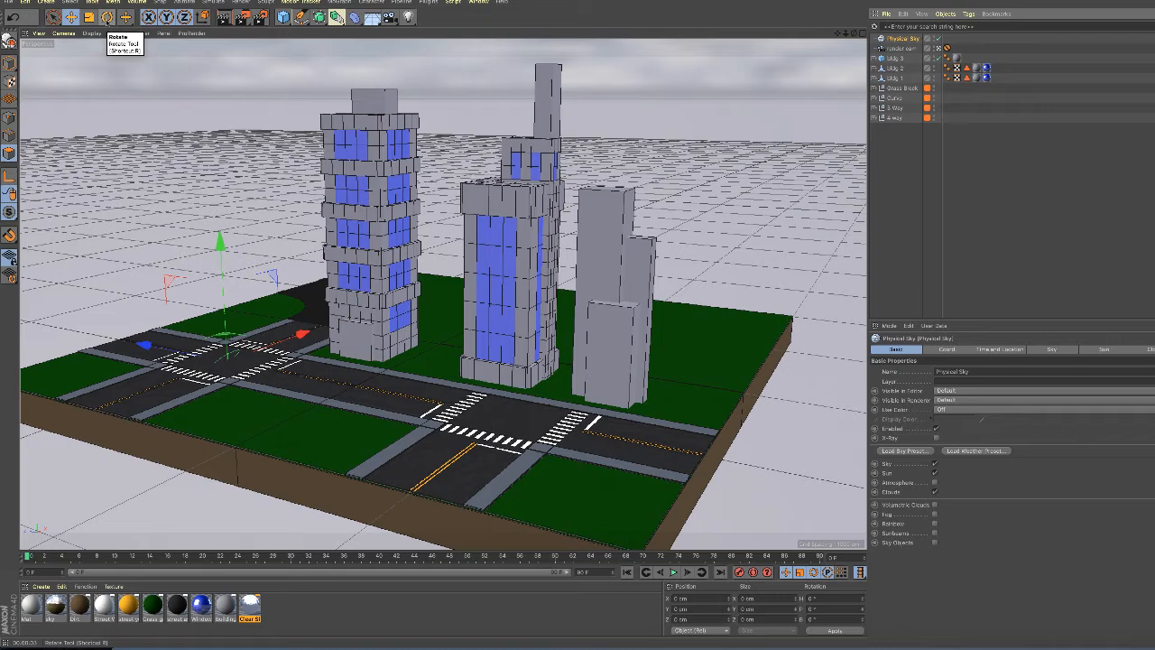
left_click(107, 17)
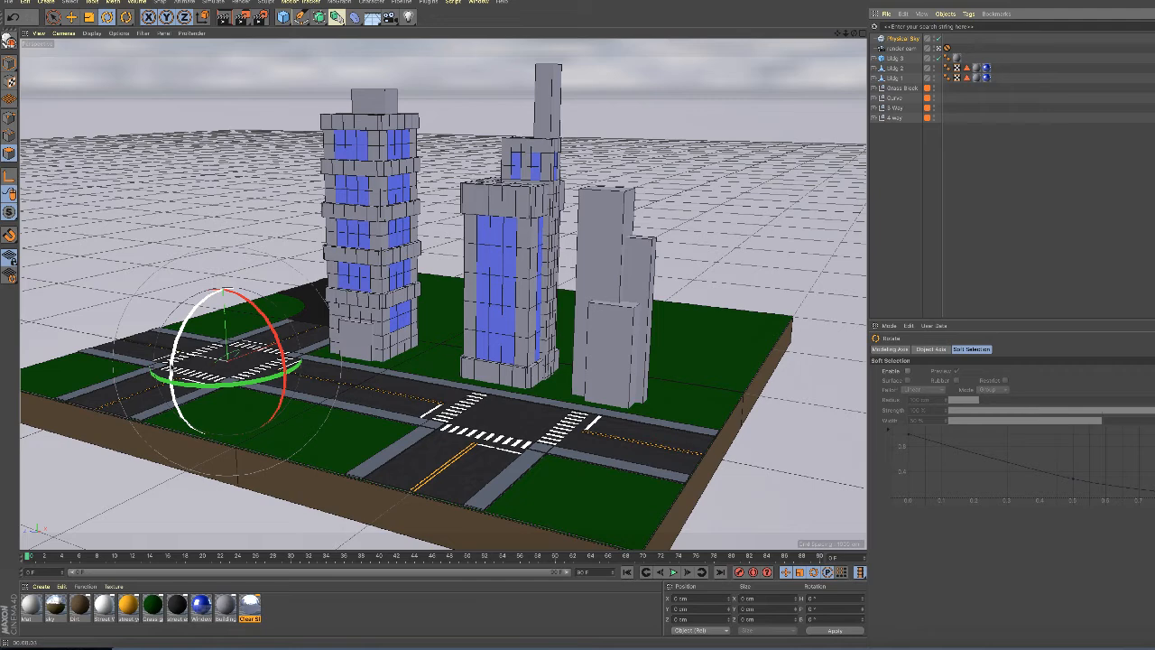
mouse_move(174, 366)
left_mouse_down()
mouse_move(168, 355)
mouse_move(185, 347)
mouse_move(171, 354)
left_mouse_up()
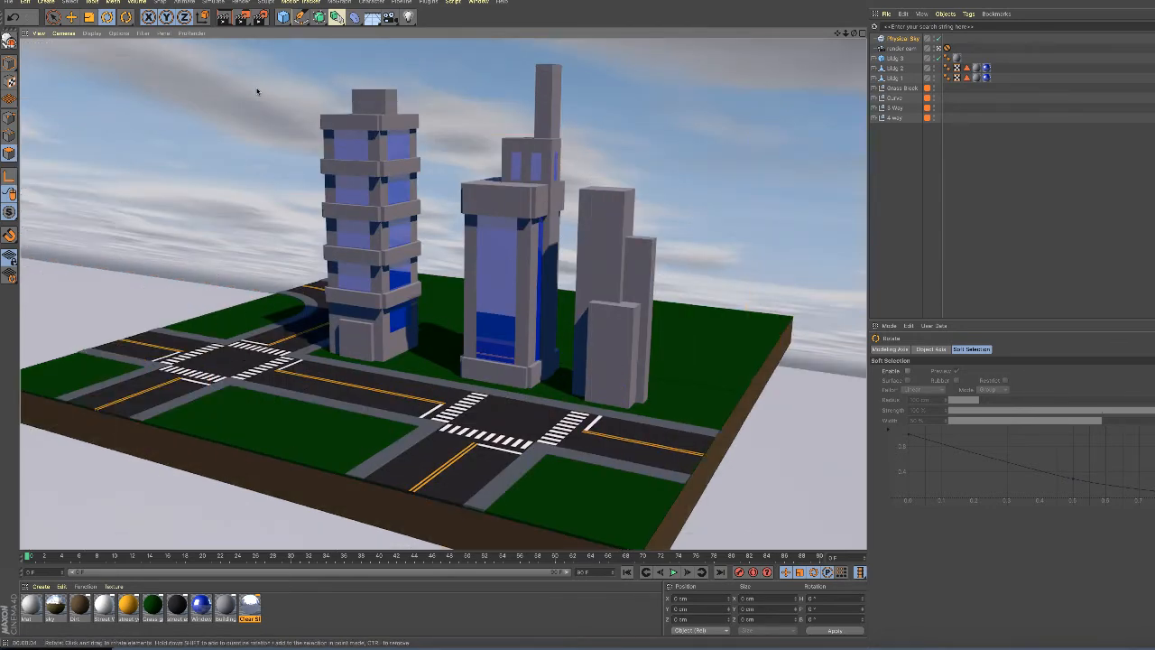
left_click(251, 138)
left_click_drag(285, 342, 309, 288)
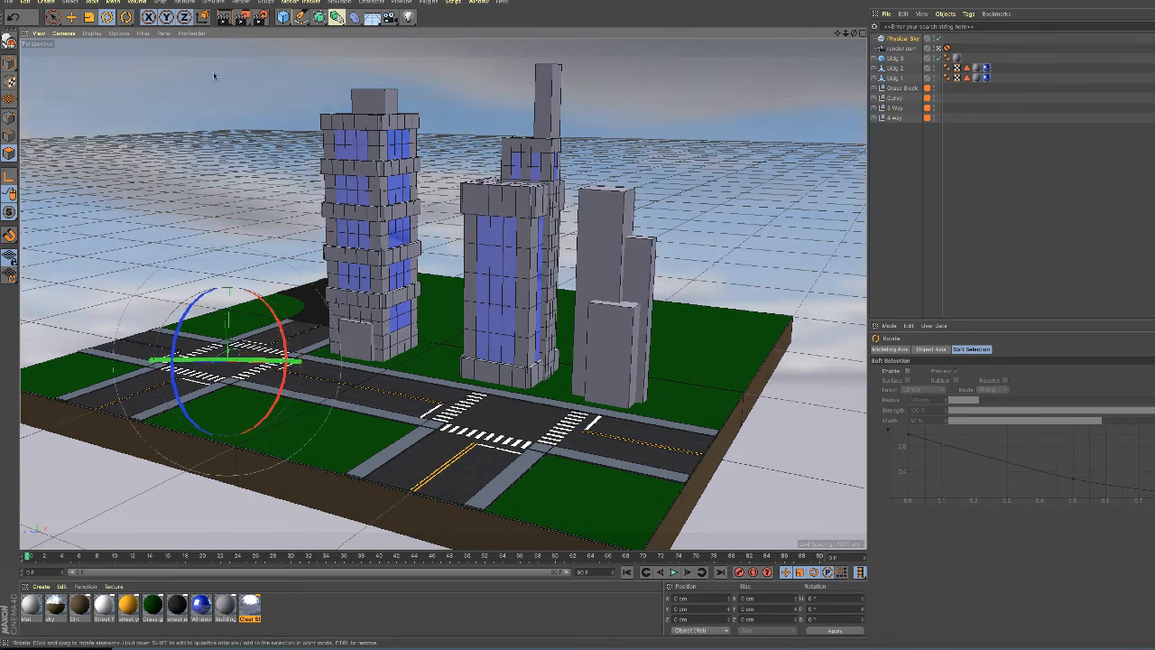
left_click(224, 16)
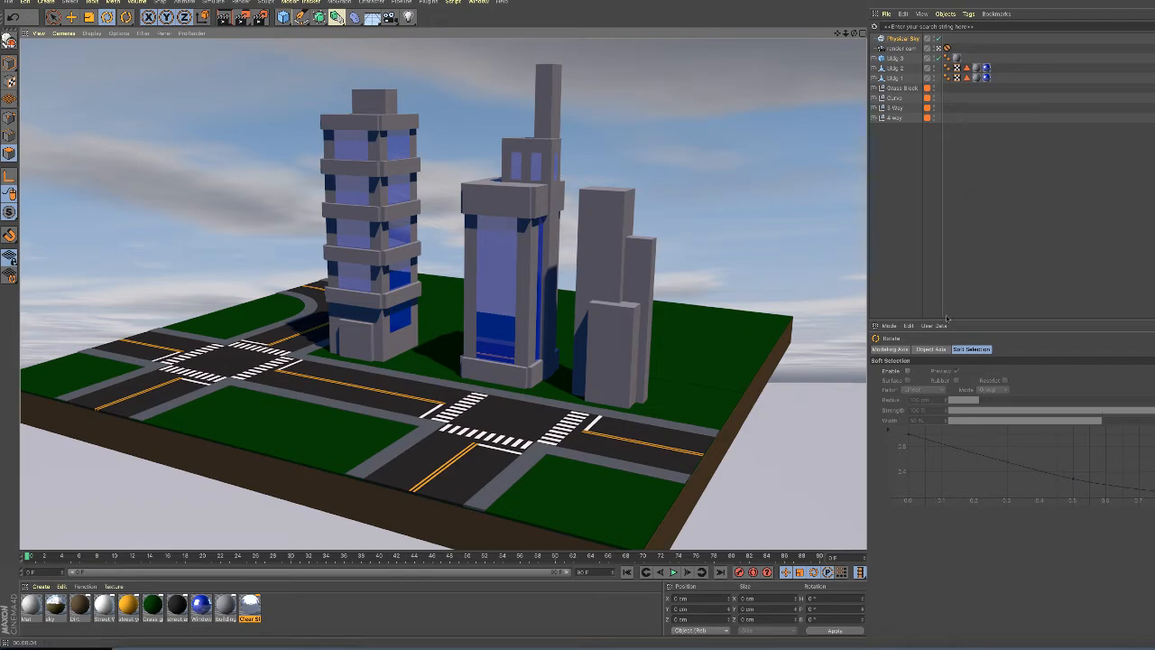
Step: Set the Physical Sky's rotation to H 3°, P -9° and B 17°, then render the view
left_click(903, 39)
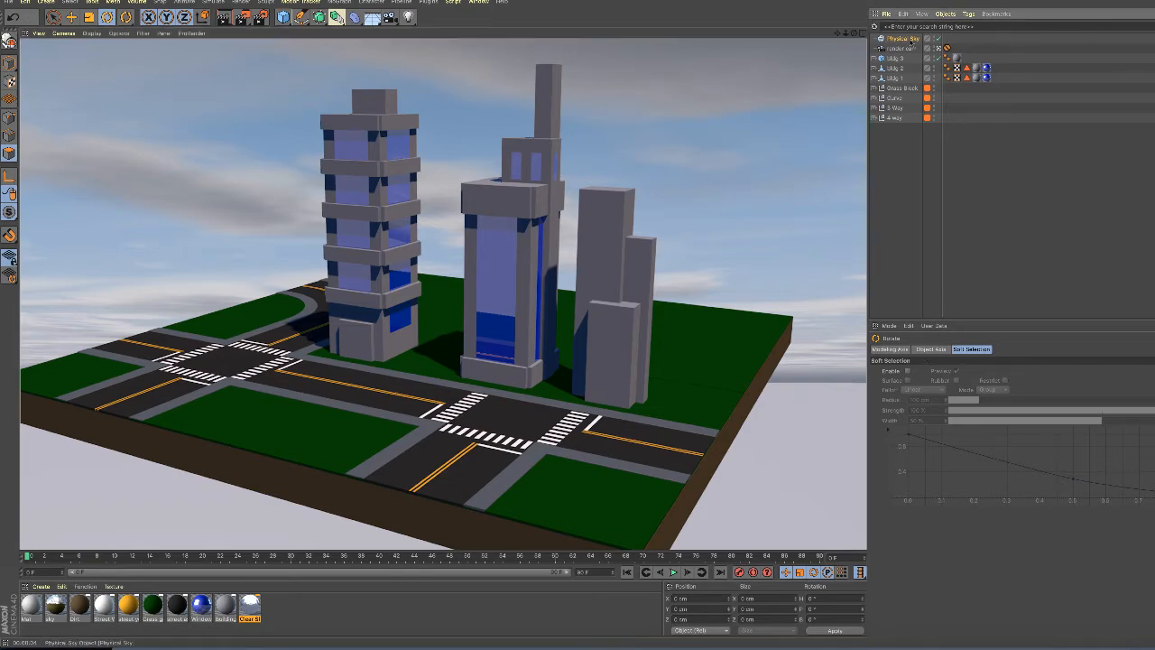
left_click(947, 349)
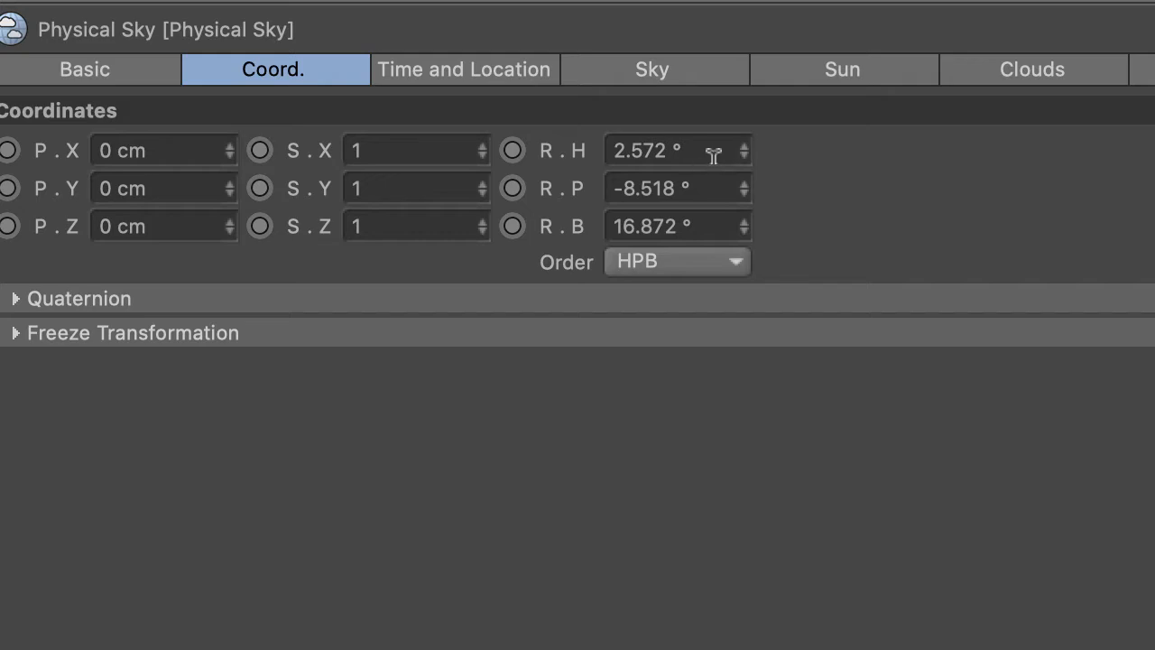
left_click_drag(712, 148, 572, 148)
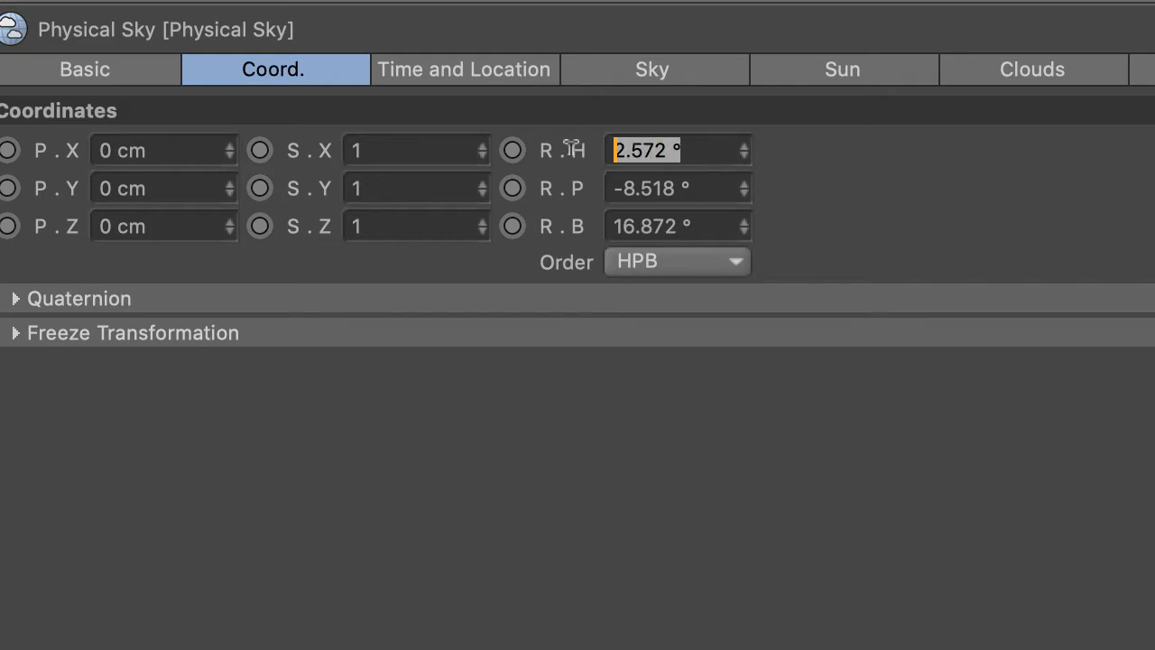
left_click(704, 187)
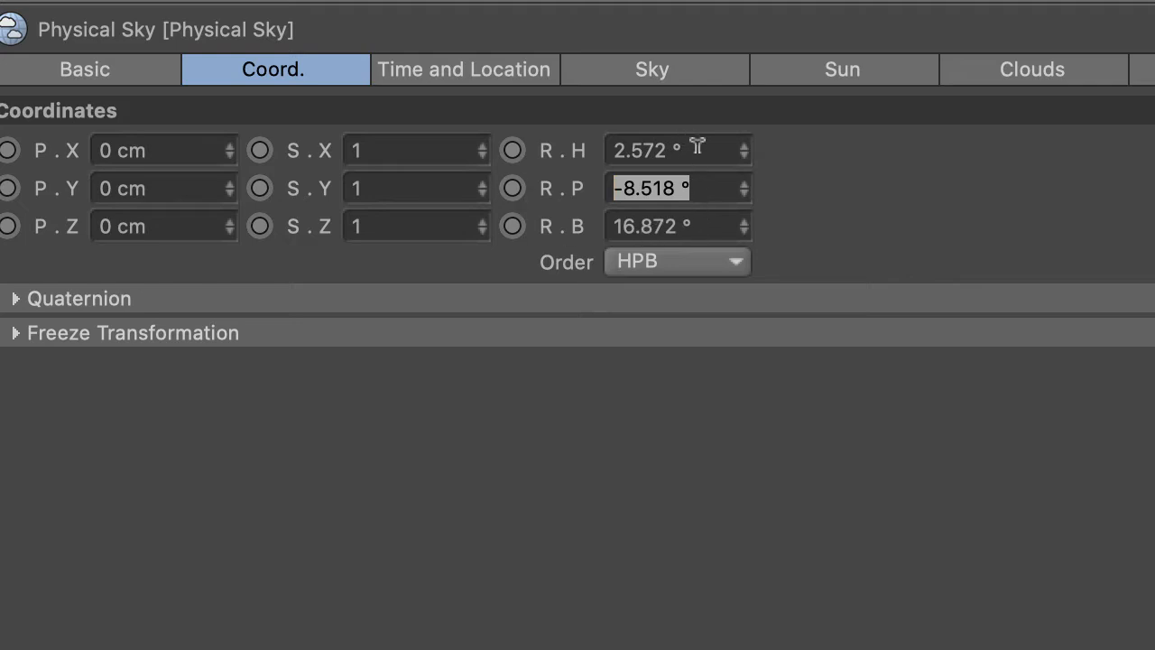
left_click_drag(698, 146, 599, 146)
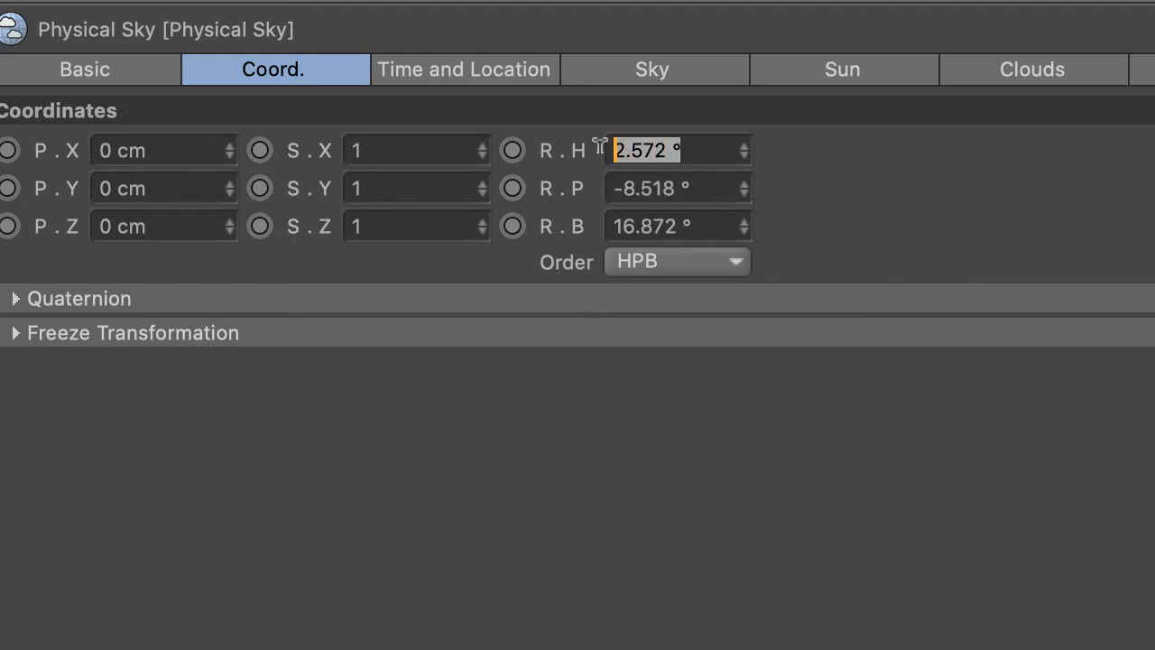
type("3")
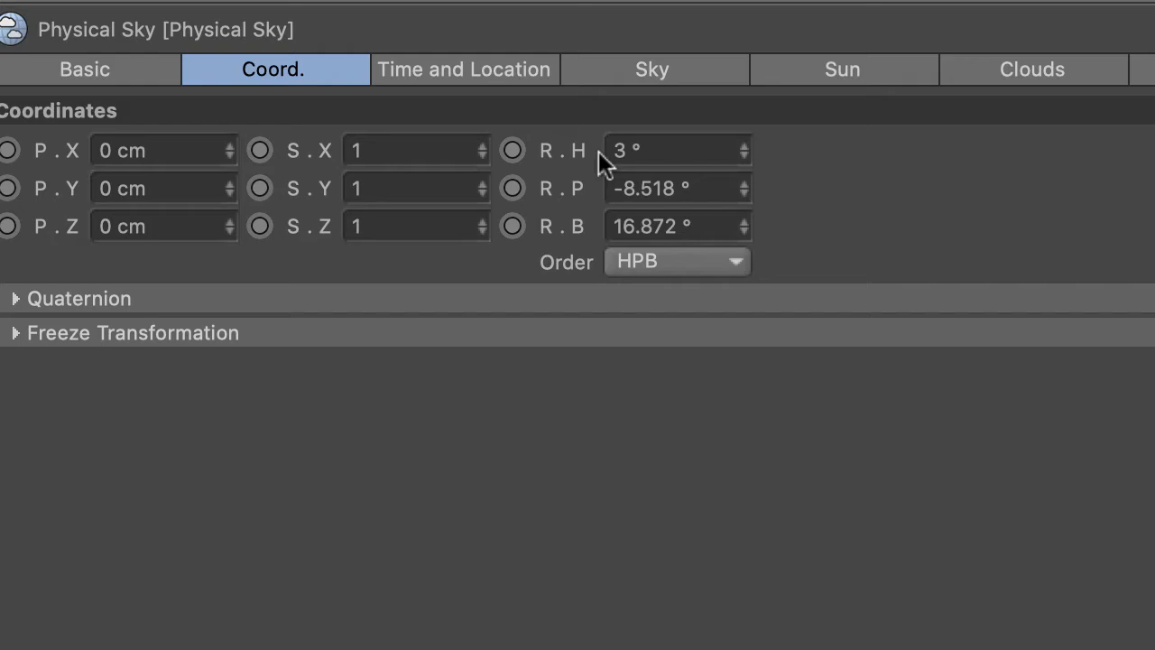
left_click_drag(722, 188, 549, 187)
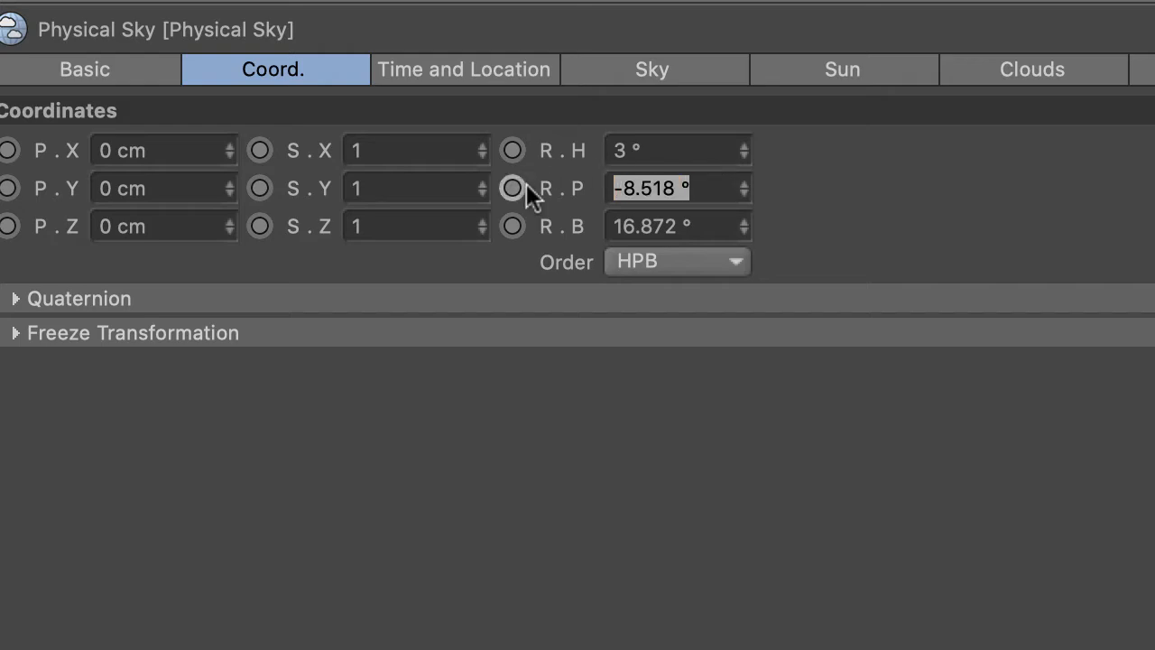
type("-9")
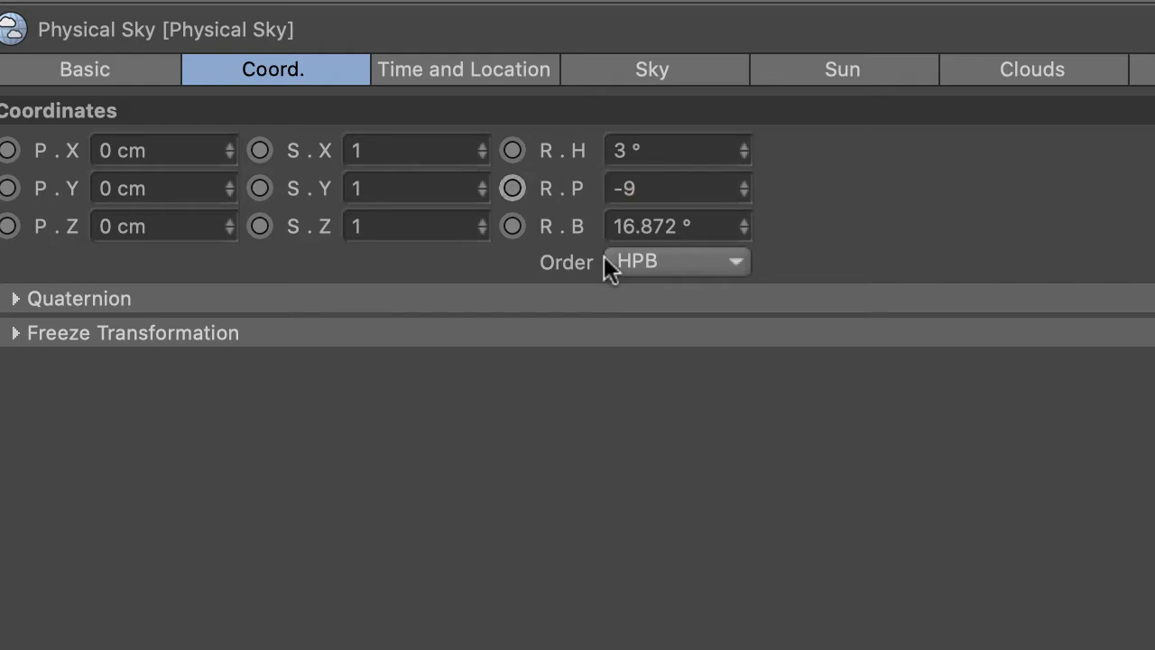
left_click_drag(719, 221, 618, 216)
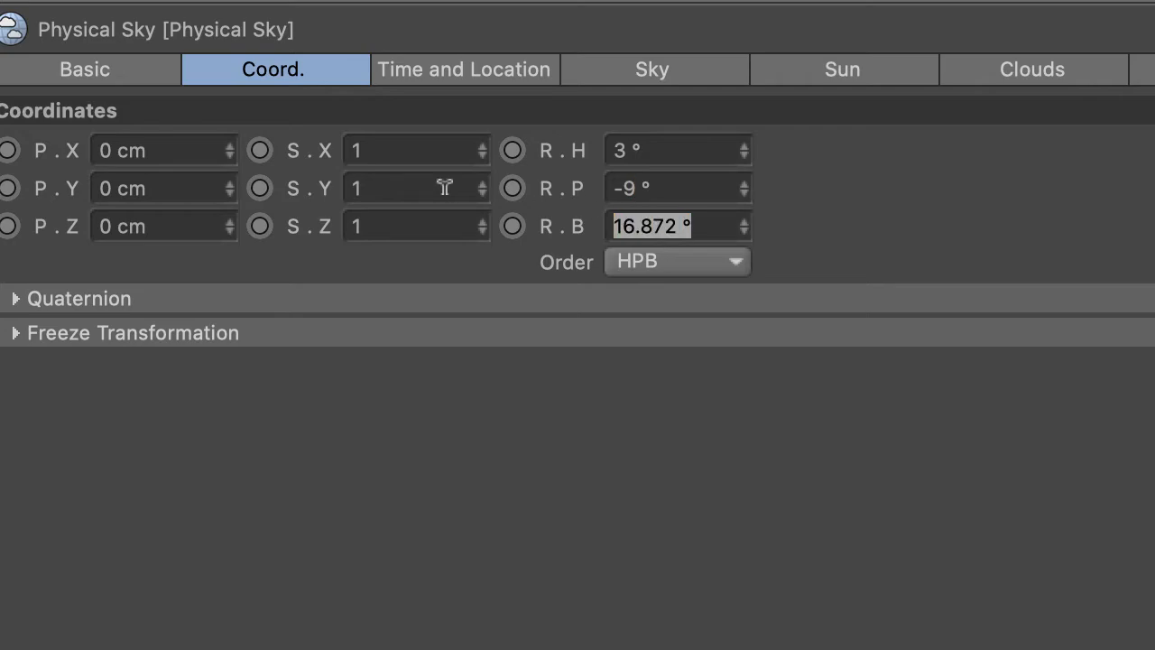
type("17")
key("Return")
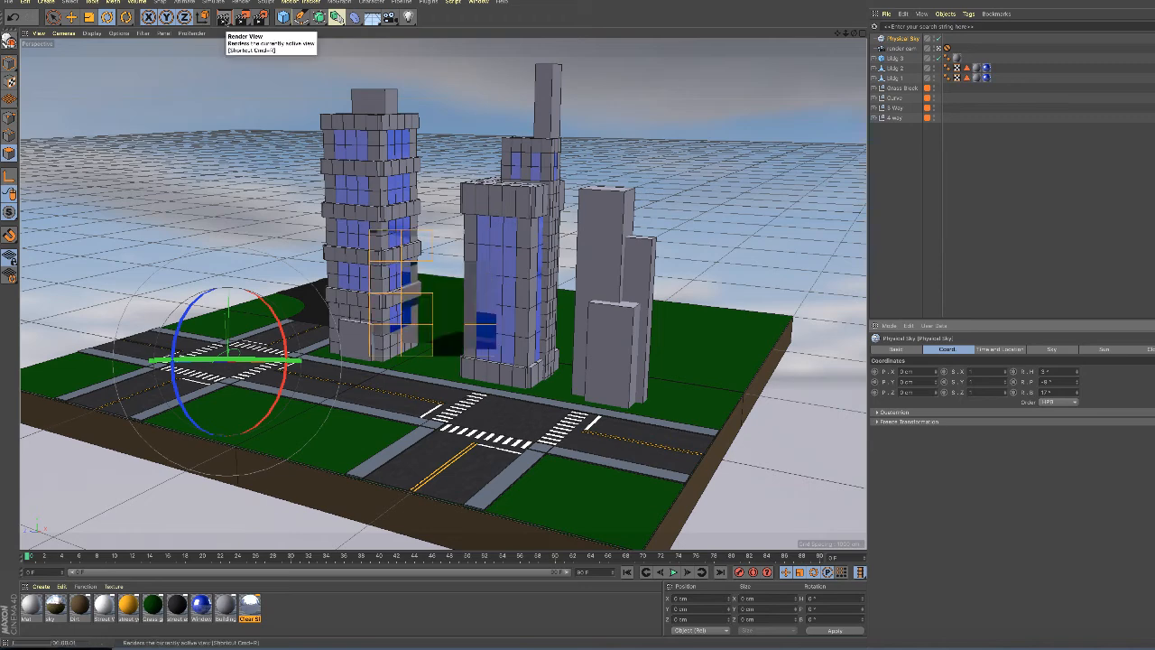
left_click(223, 17)
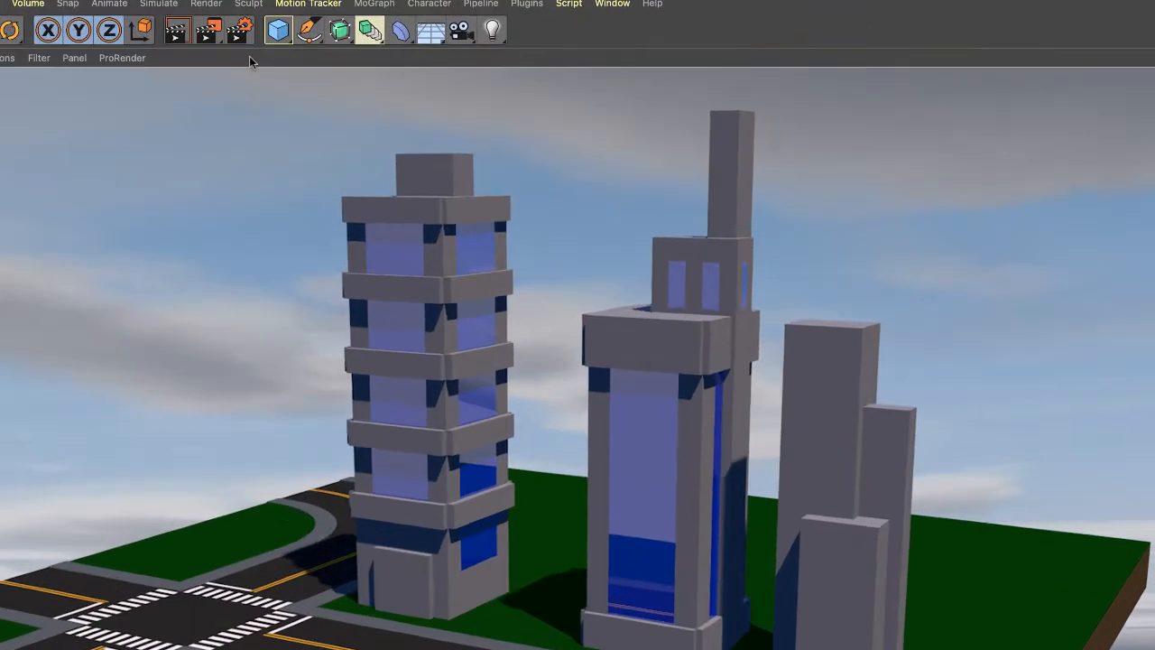
Step: Set the renderer to Physical with a Progressive sampler in the render settings and move the settings window off the buildings
left_click(240, 36)
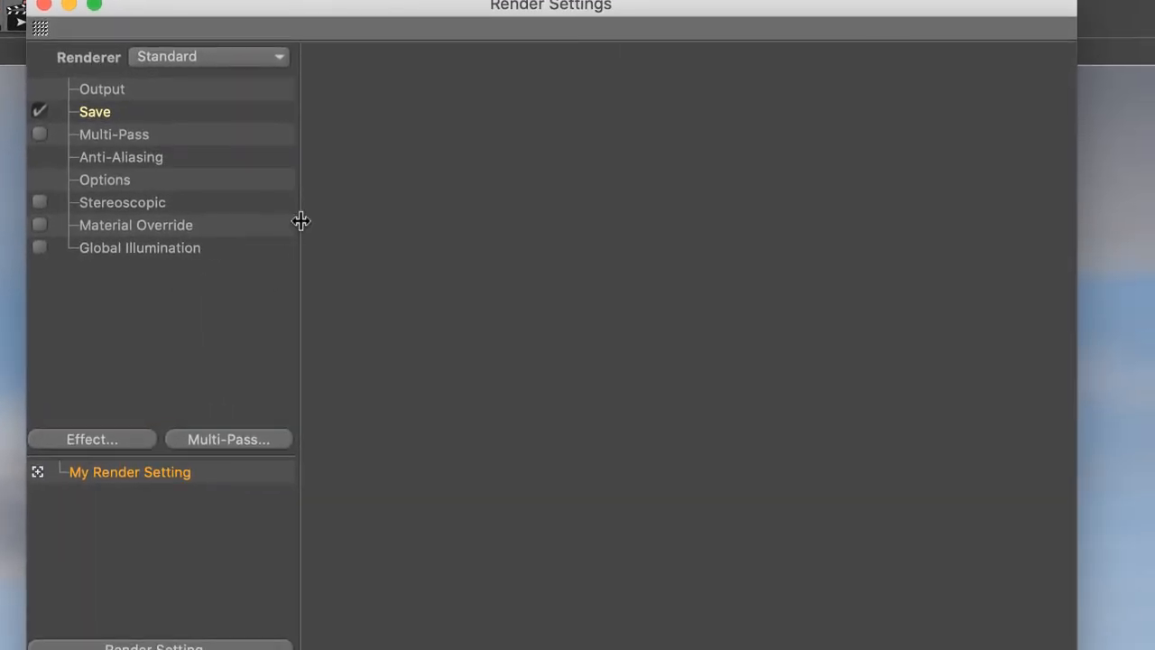
left_click(280, 58)
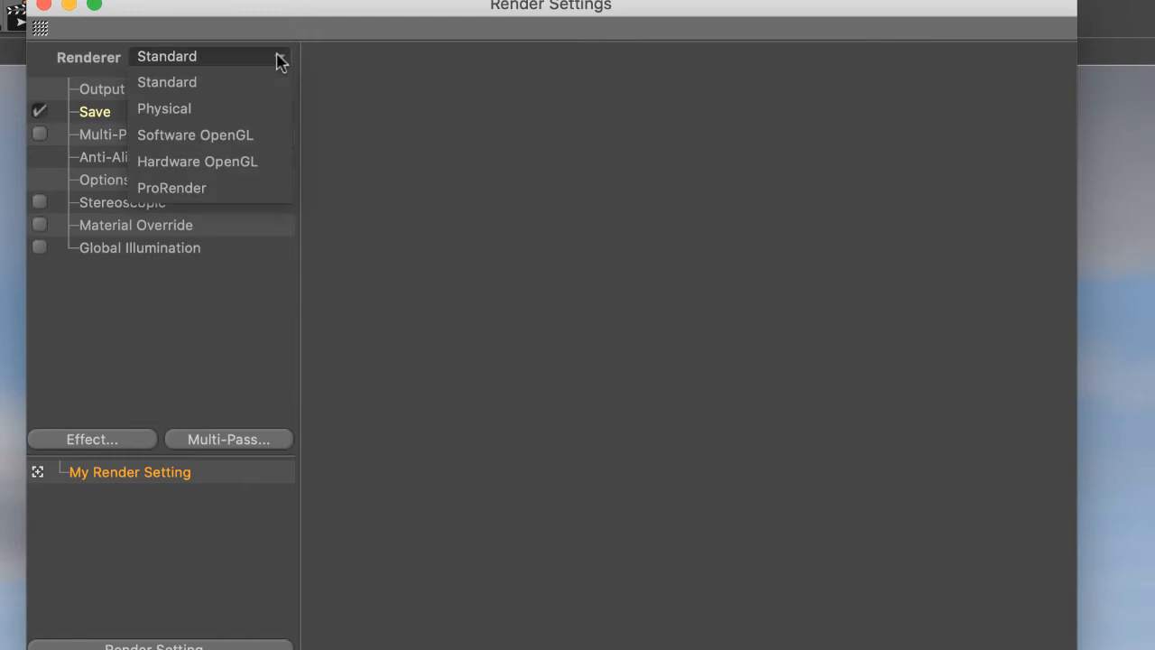
left_click(232, 112)
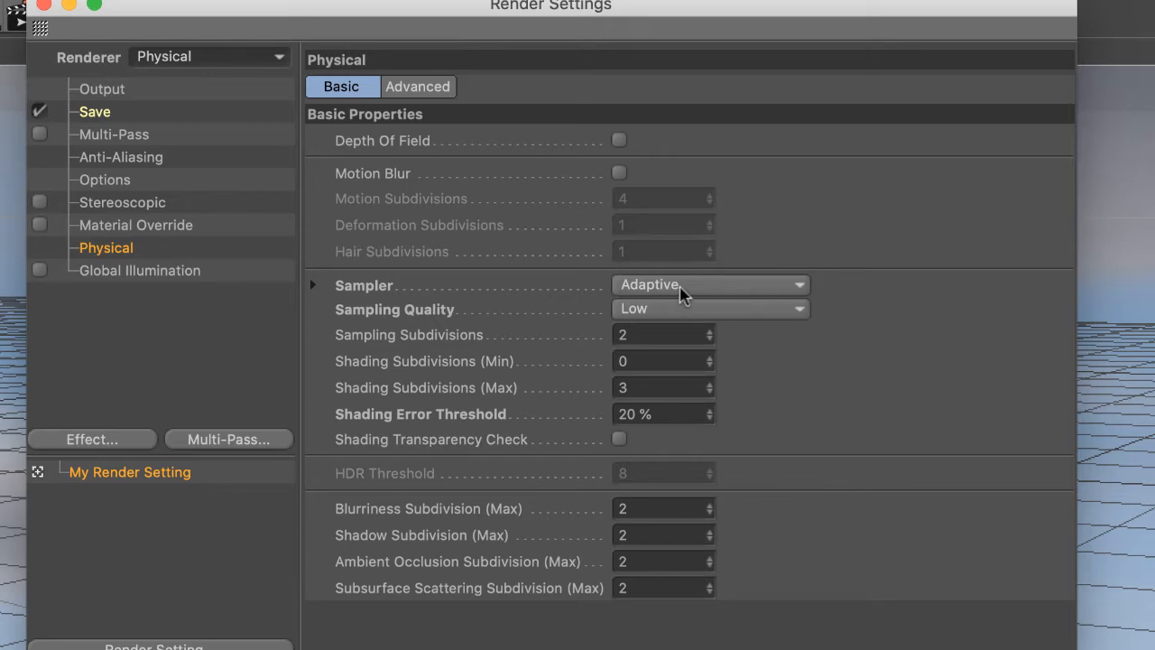
left_click(801, 287)
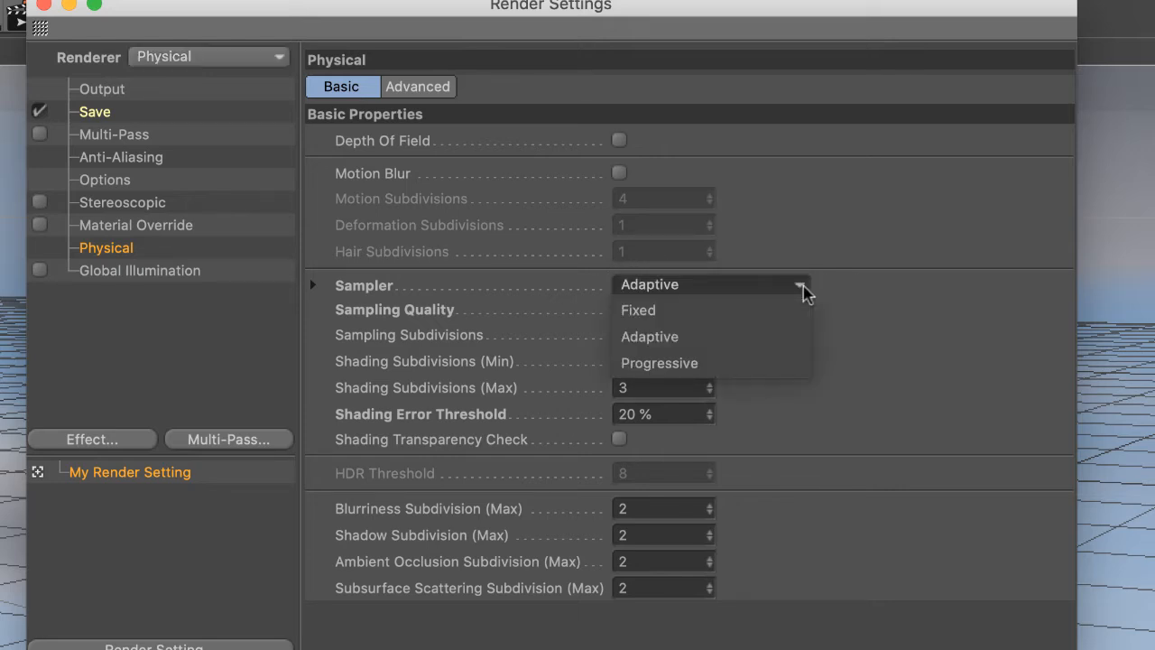
left_click(792, 362)
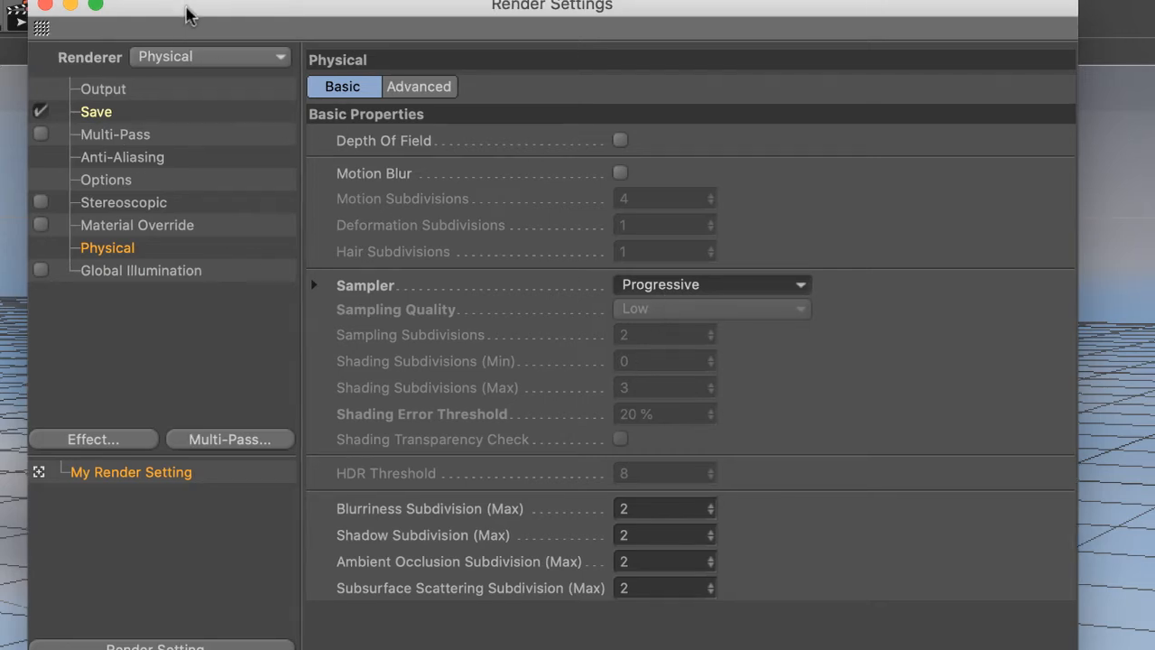
left_click_drag(172, 11, 365, 27)
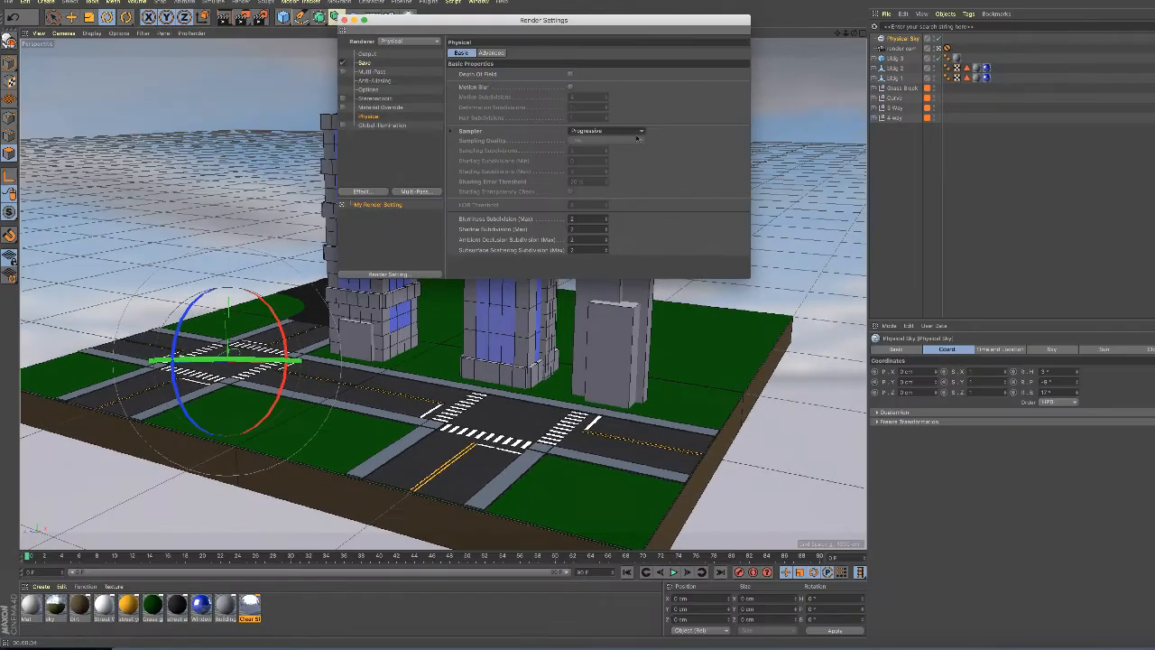
Step: Close the render settings and render the view with the Progressive sampler
left_click(344, 19)
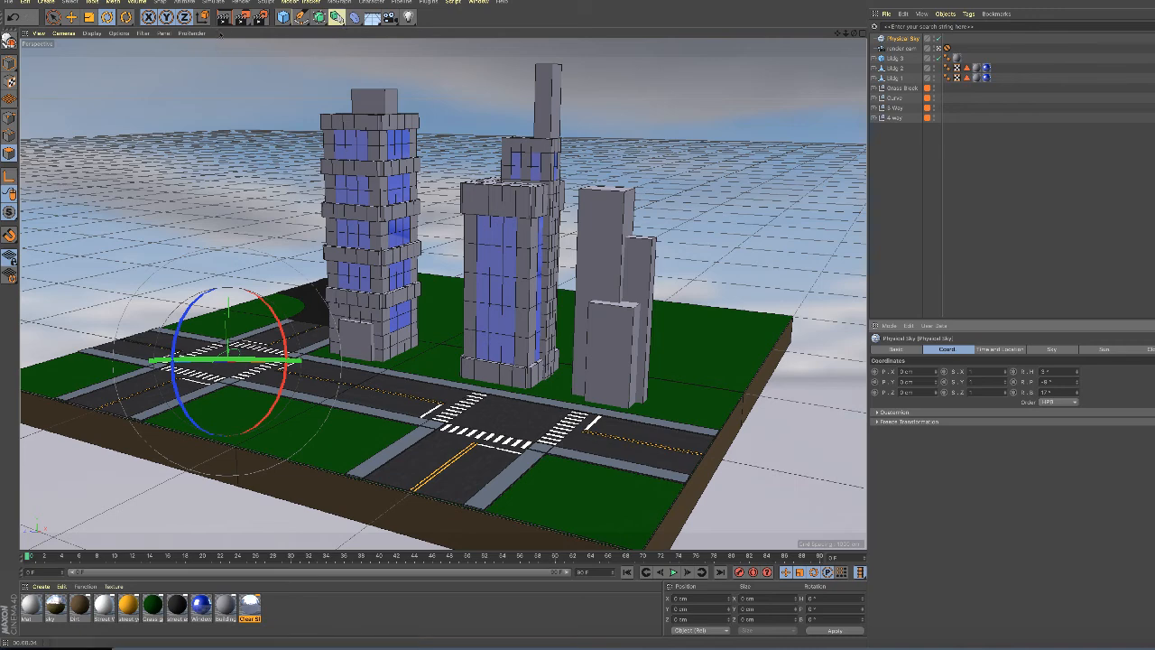
left_click(223, 18)
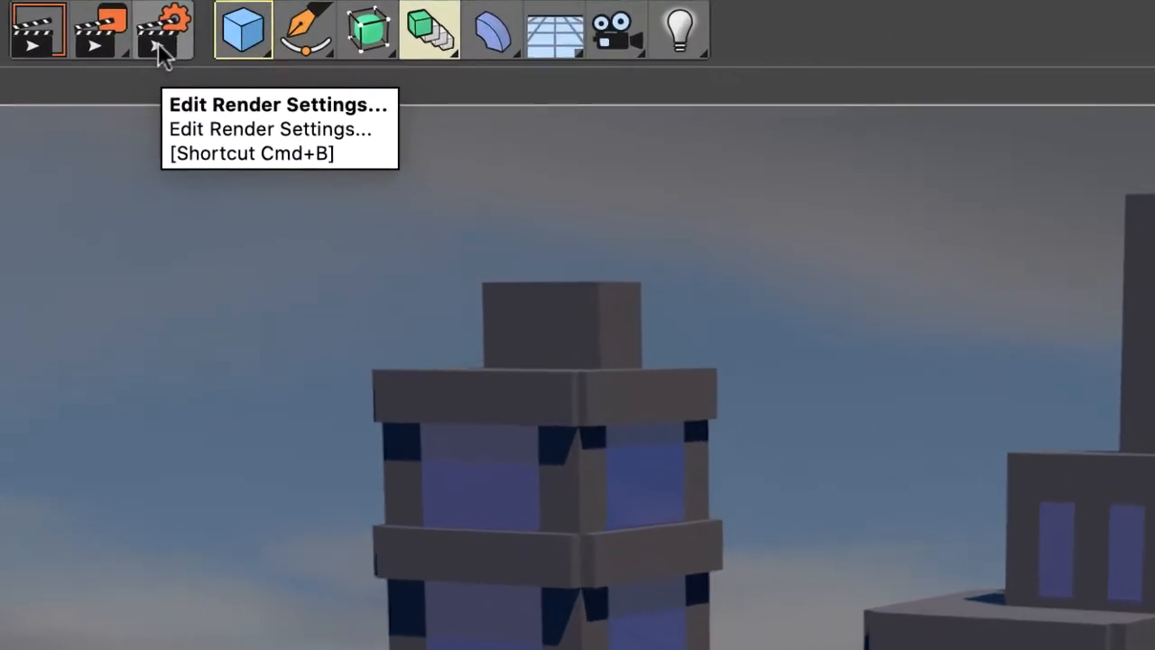
Step: Change the physical renderer's sampler to Adaptive and its sampling quality to Automatic in the render settings
left_click(158, 43)
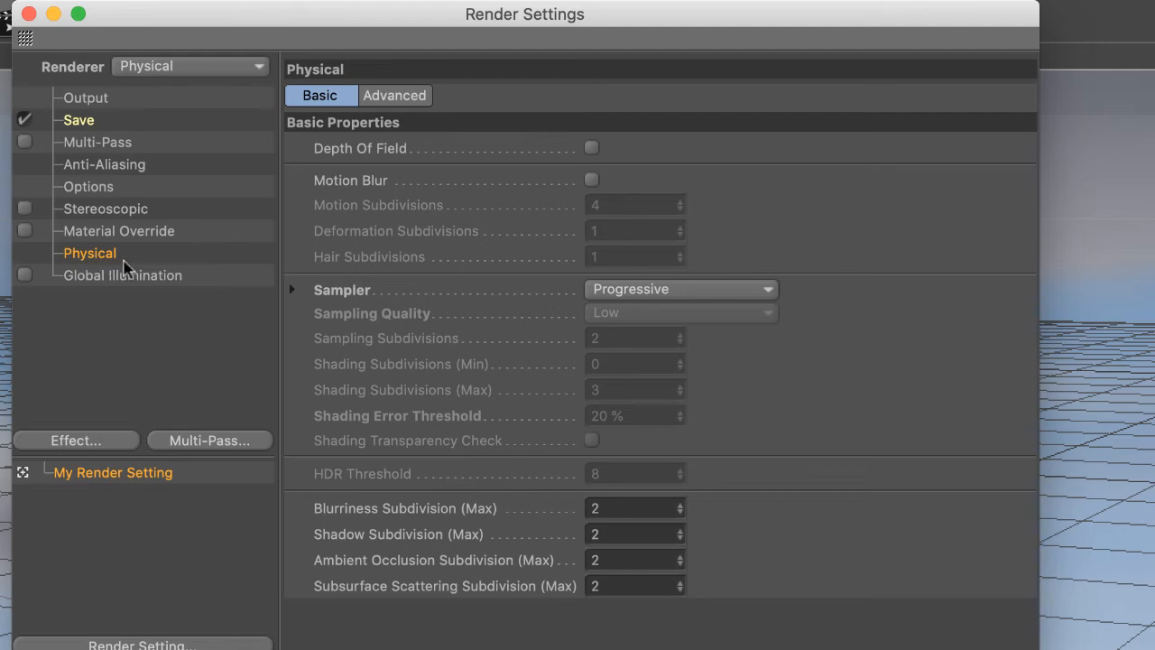
left_click(769, 291)
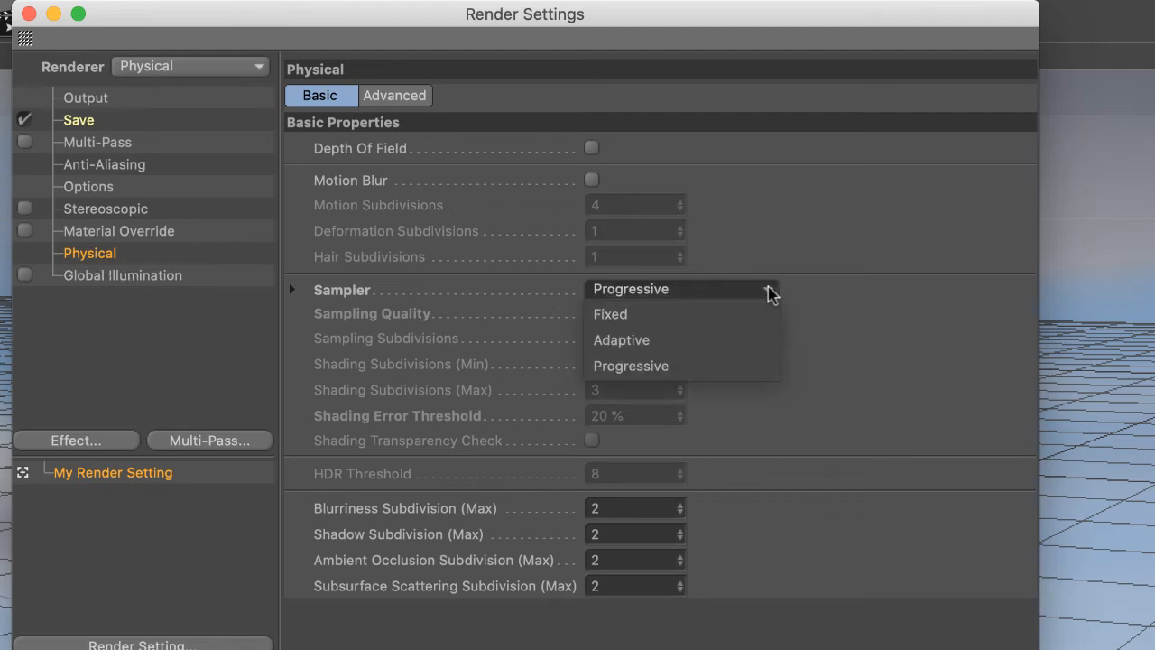
left_click(697, 350)
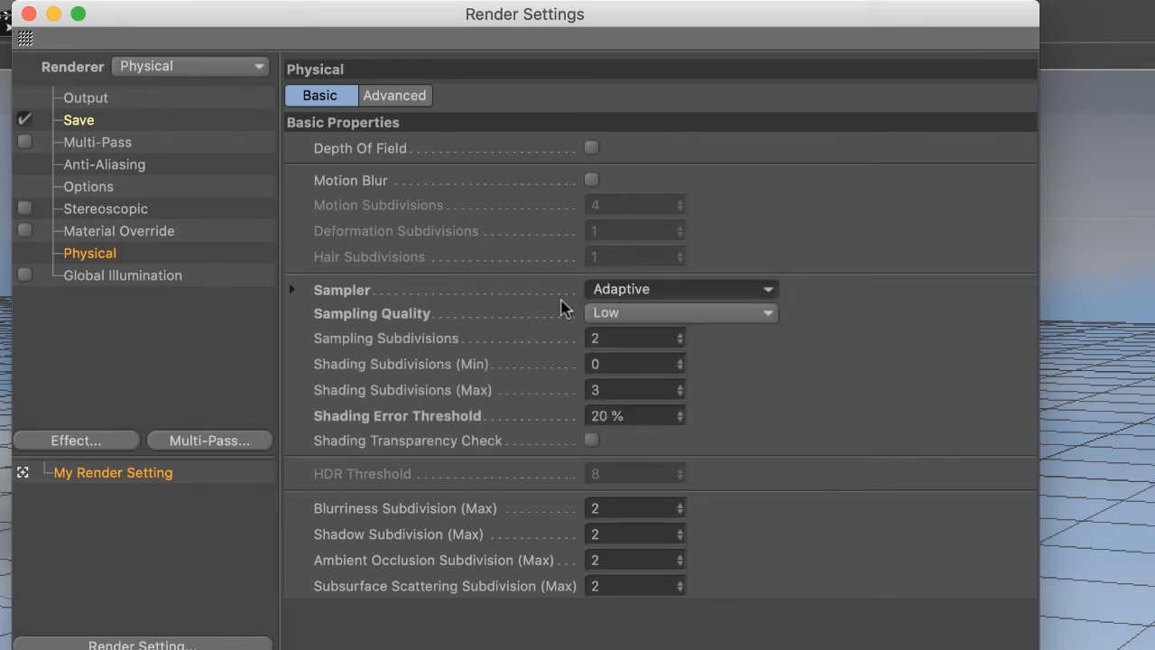
left_click(767, 314)
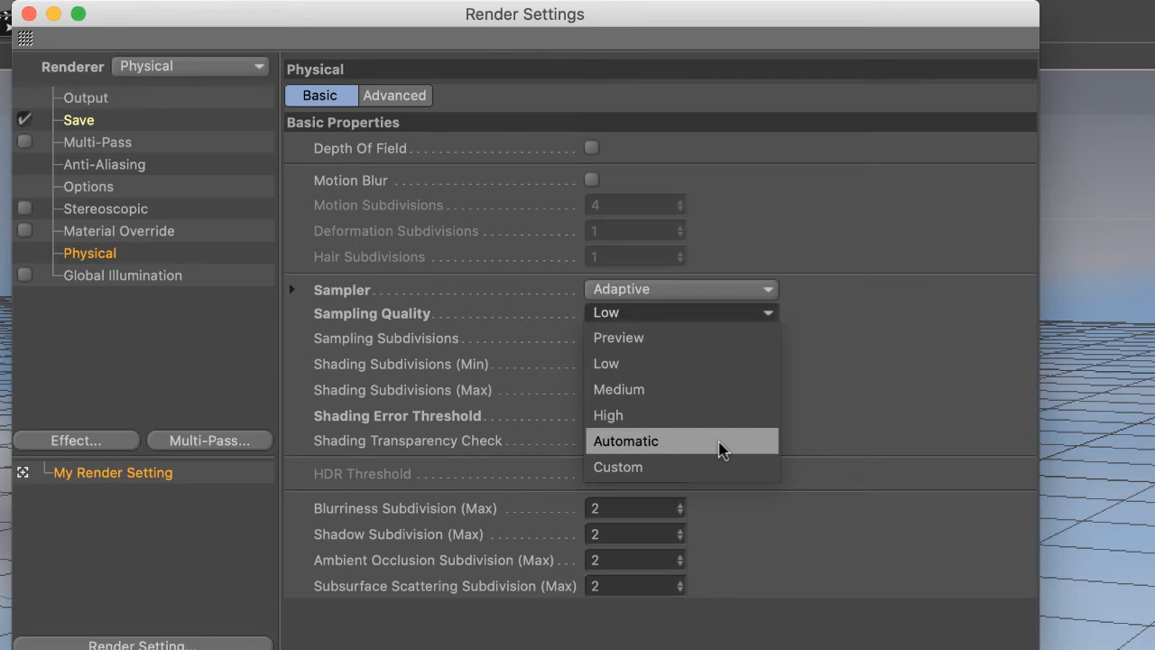
left_click(722, 448)
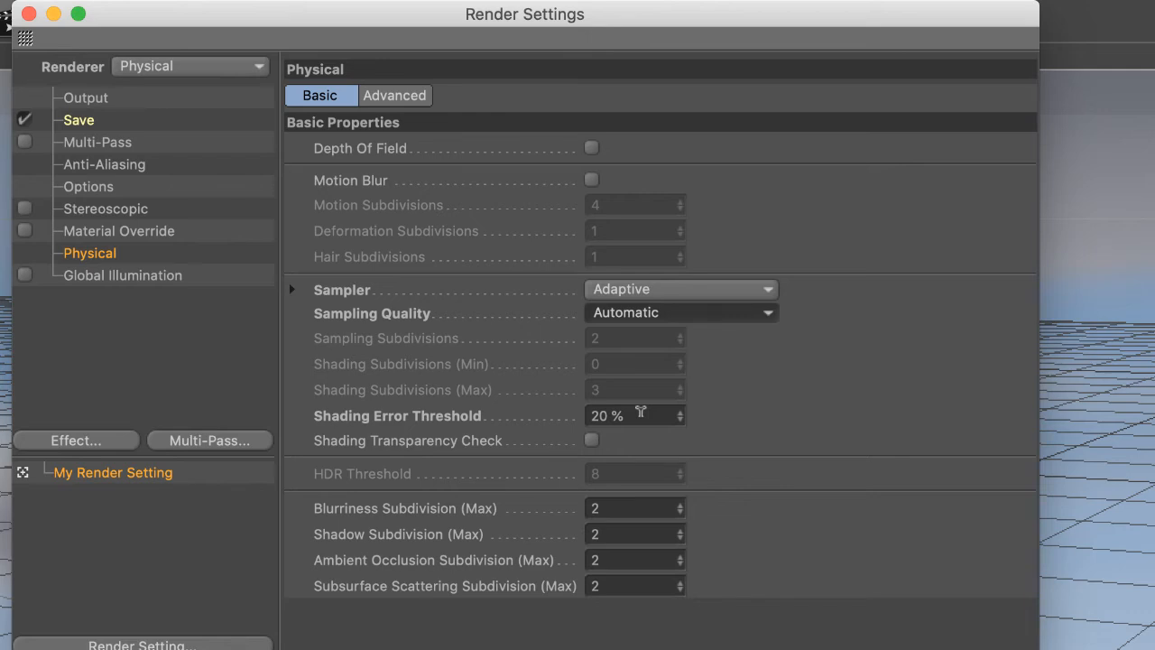
Step: Try a Shading Error Threshold of 10 and close the render settings
left_click(641, 414)
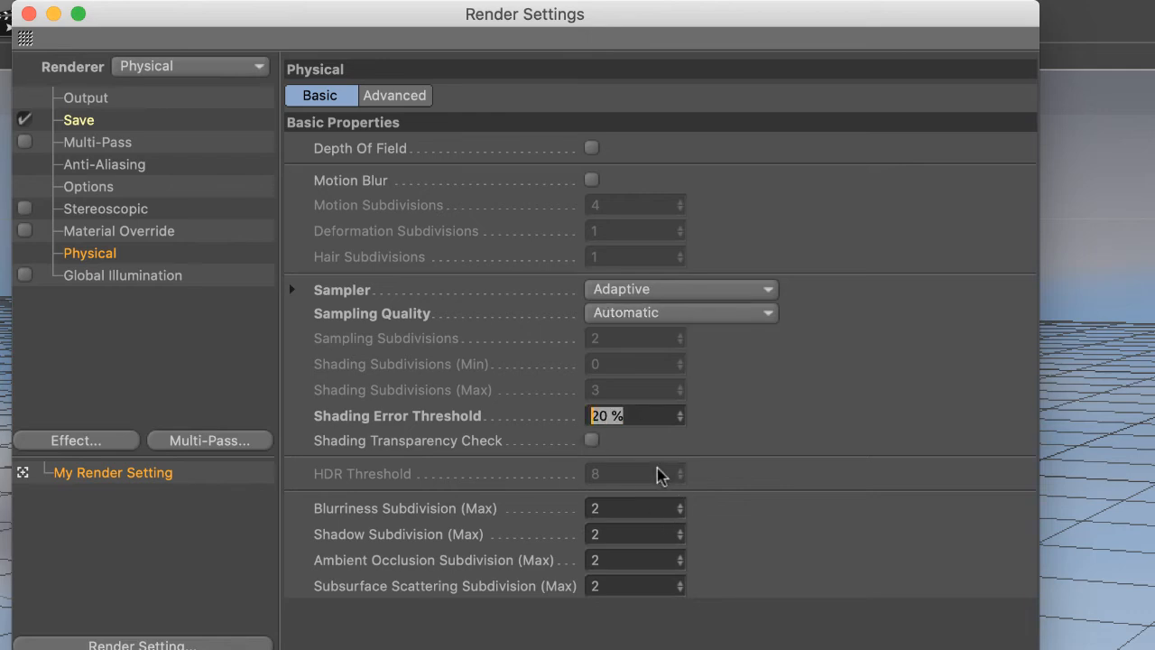
type("10")
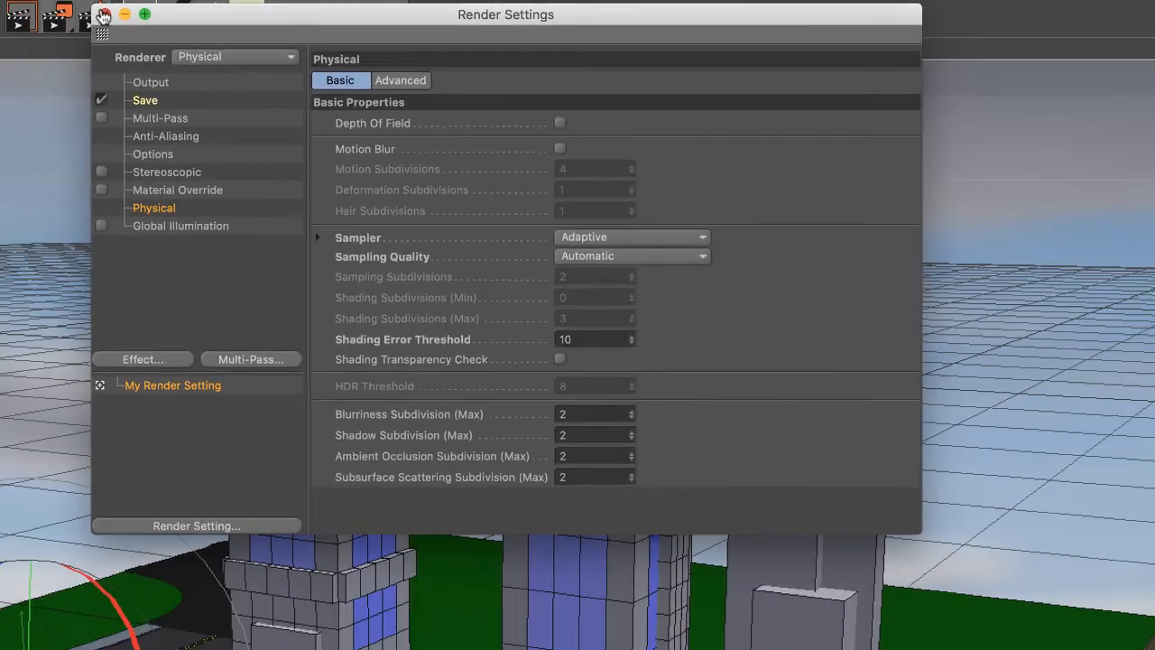
left_click(104, 14)
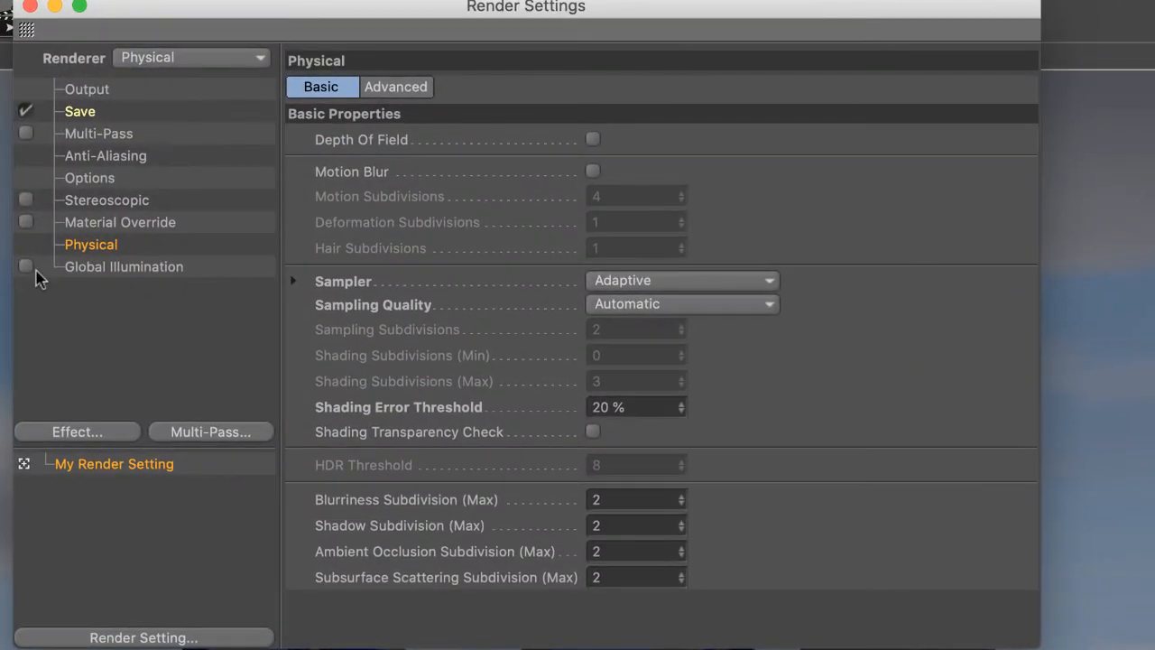
Step: Enable Global Illumination in the render settings and render the view
left_click(25, 266)
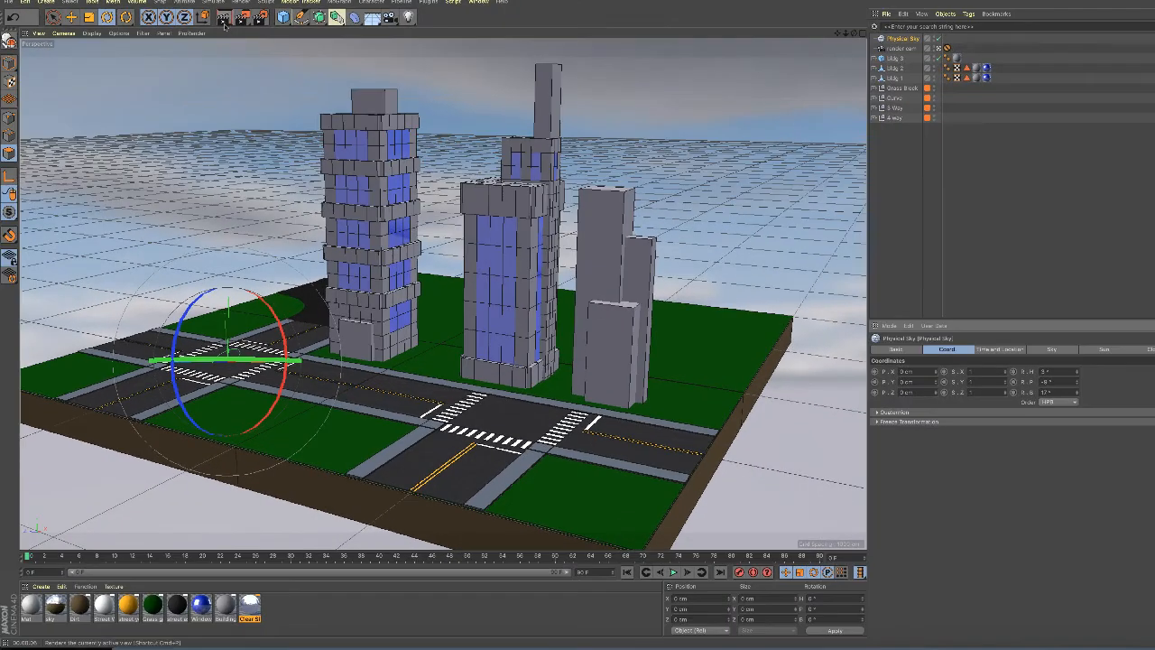
left_click(223, 20)
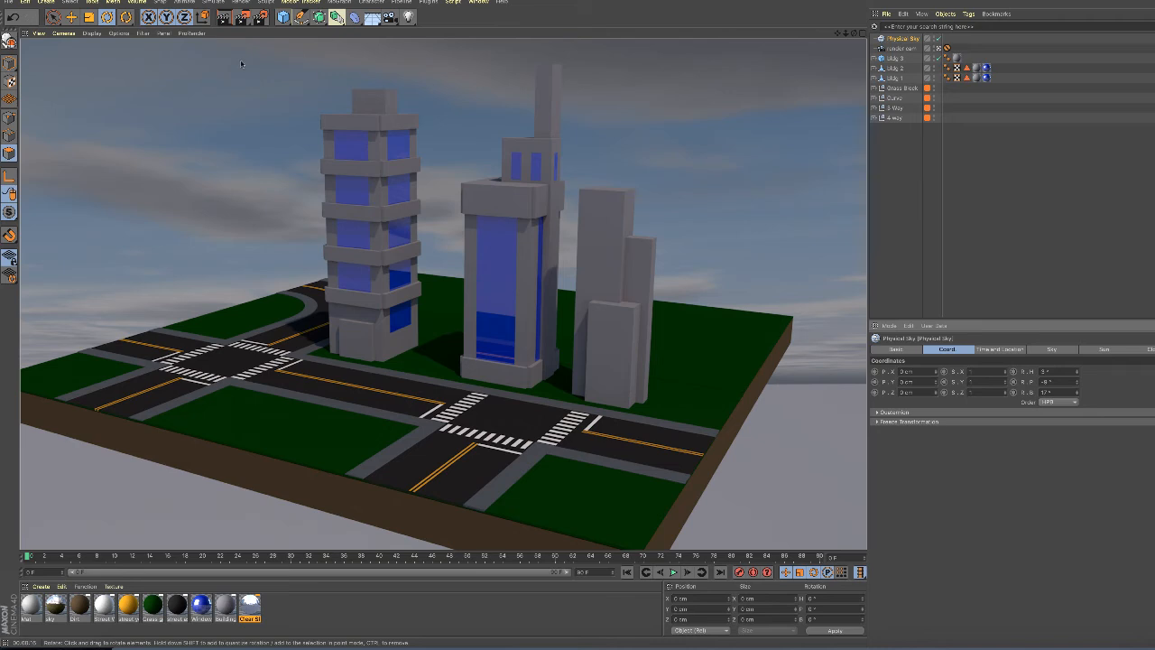
Step: Set the Shading Error Threshold to 10%, close the render settings and render the scene to the Picture Viewer
left_click(259, 17)
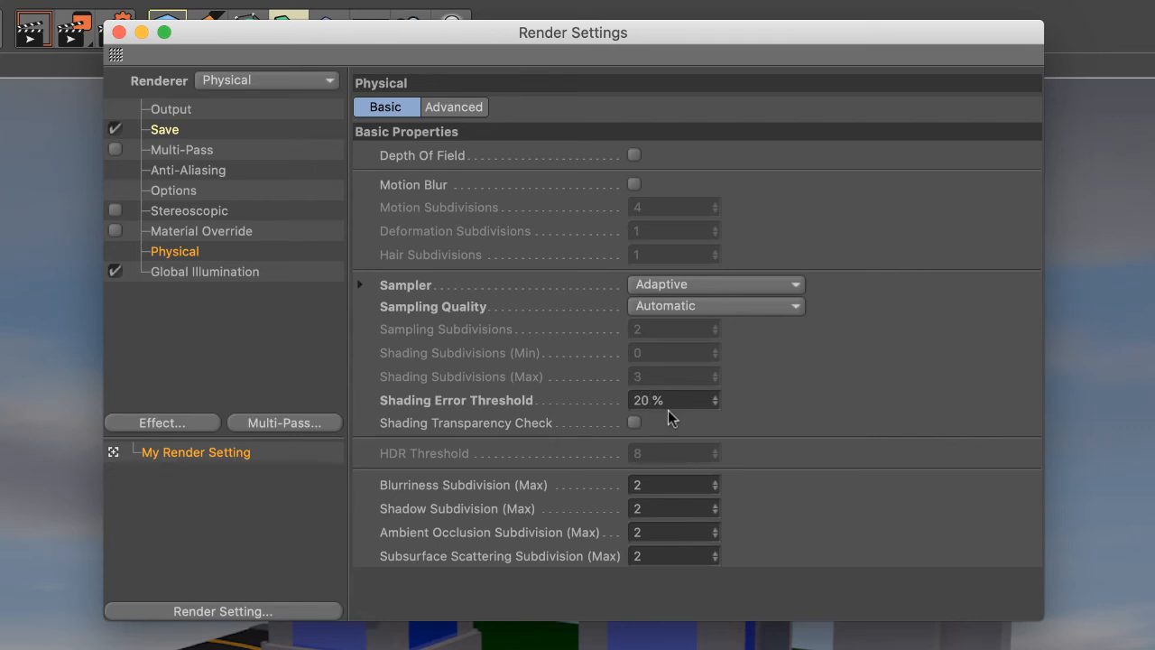
double_click(643, 400)
type("10")
key("Return")
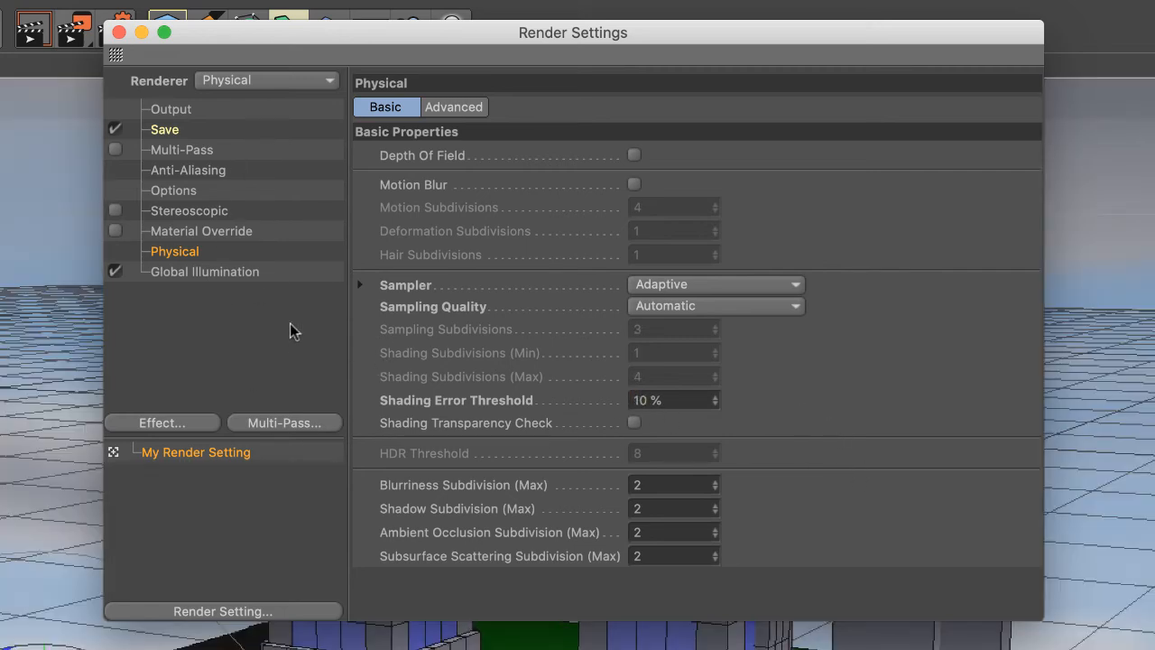
left_click(120, 33)
left_click(76, 33)
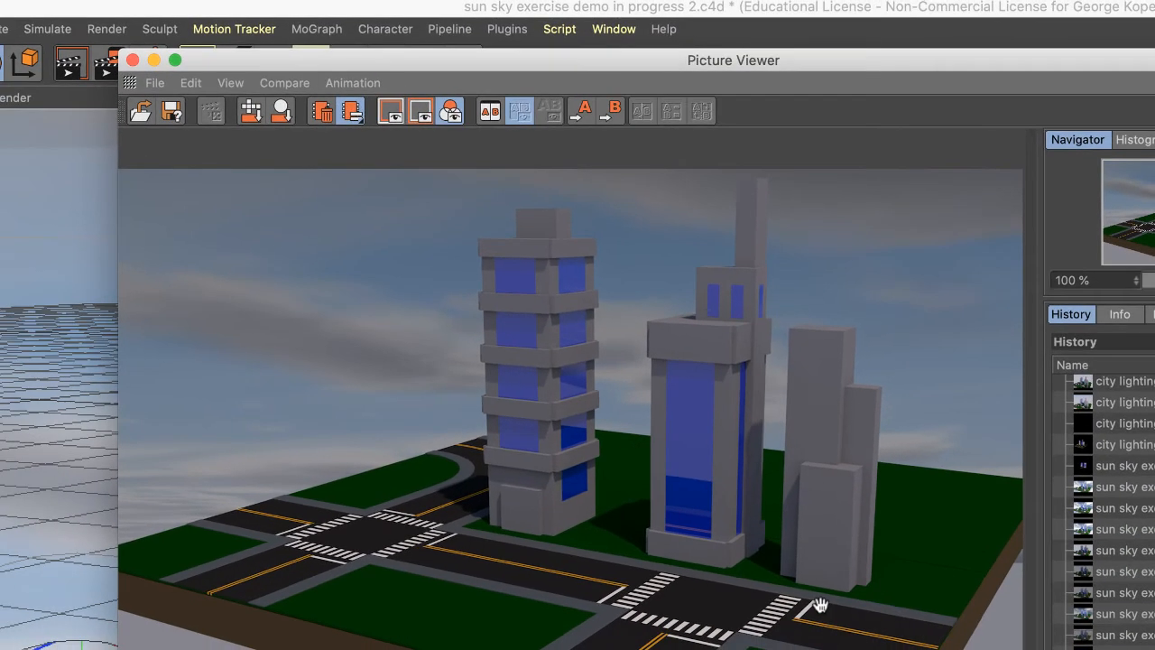
Step: Try saving the render as an 8-bit JPG still image named "sun sky physical" plus the author's name, then cancel the save
left_click(155, 83)
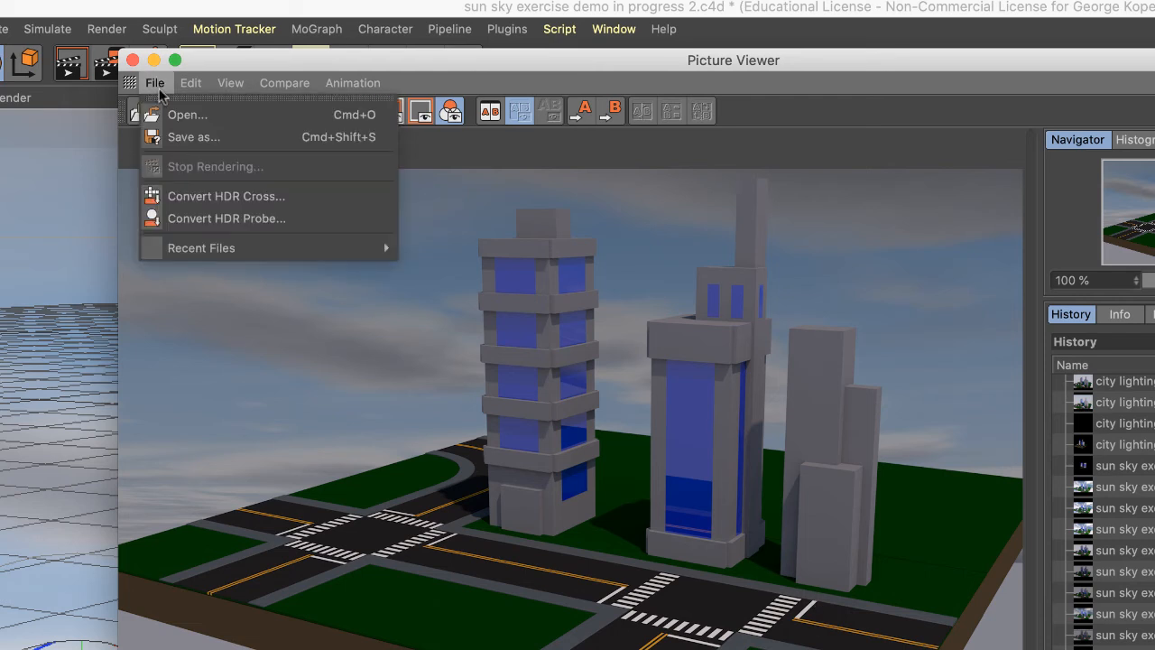
left_click(180, 136)
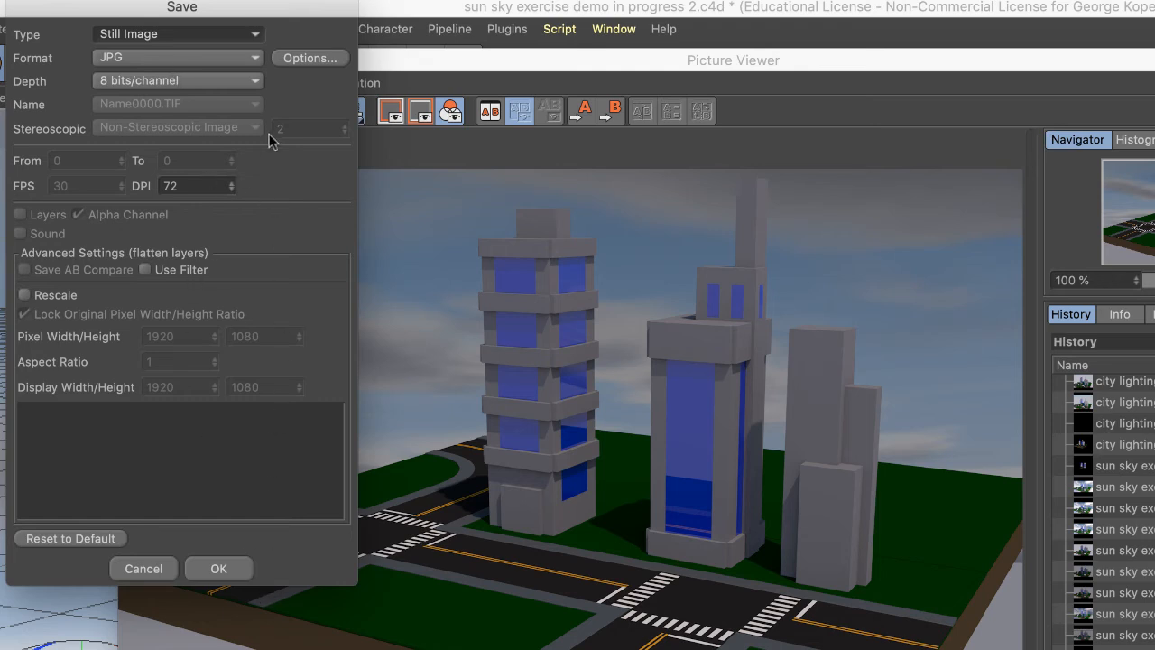
left_click(219, 569)
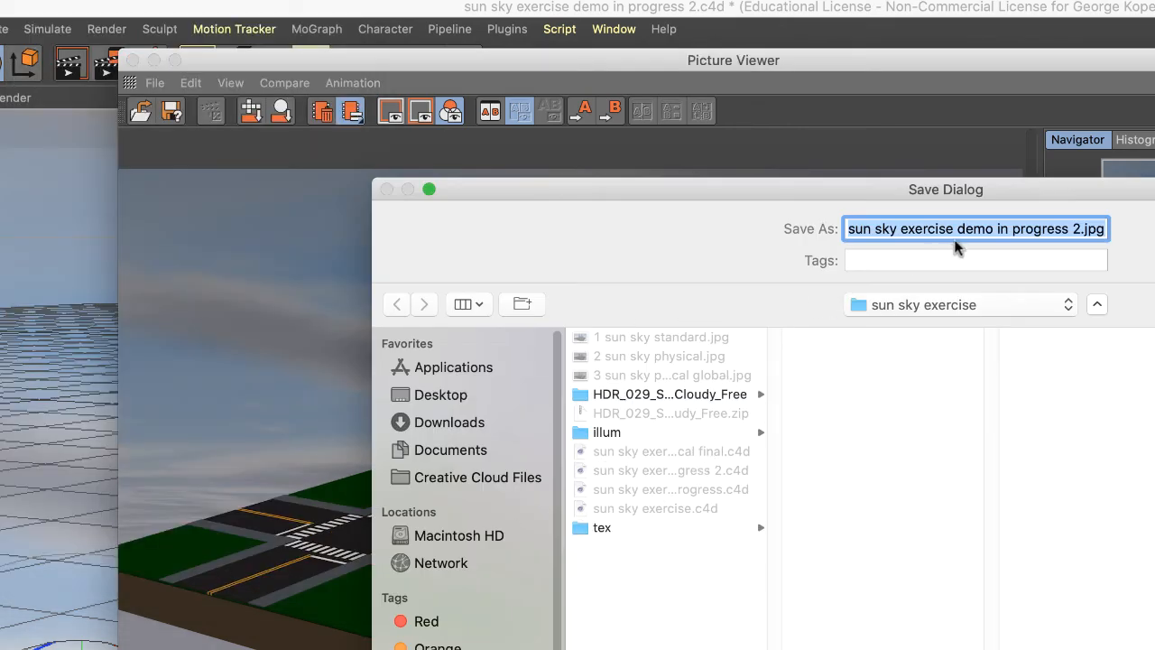
left_click(1070, 228)
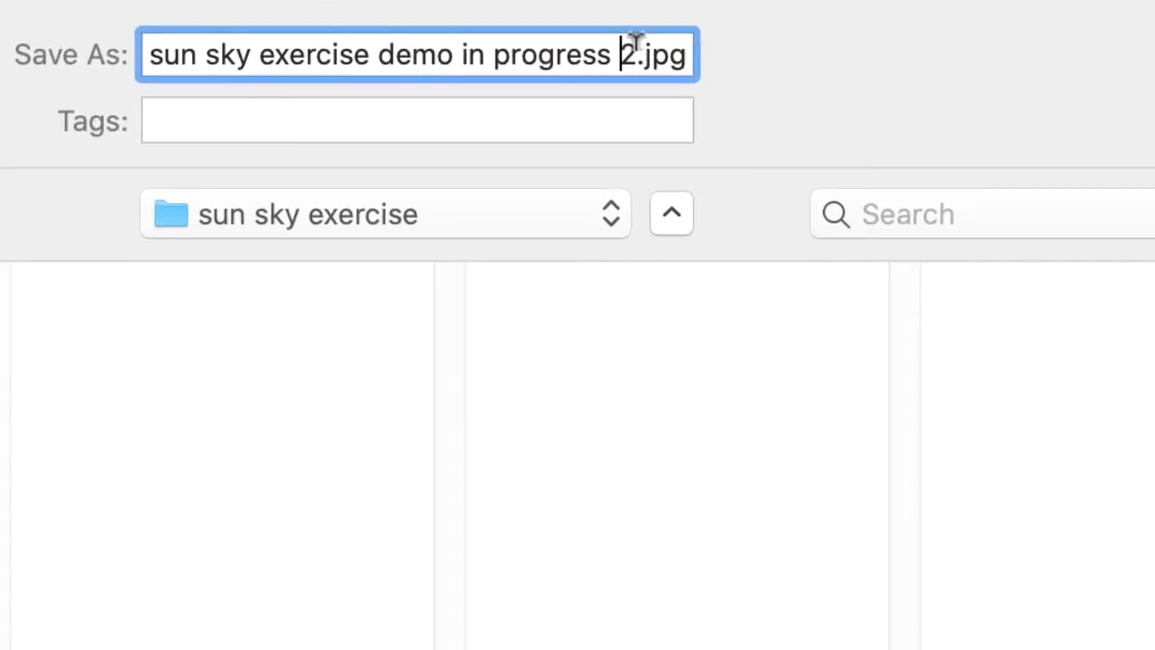
left_click_drag(1061, 219, 951, 220)
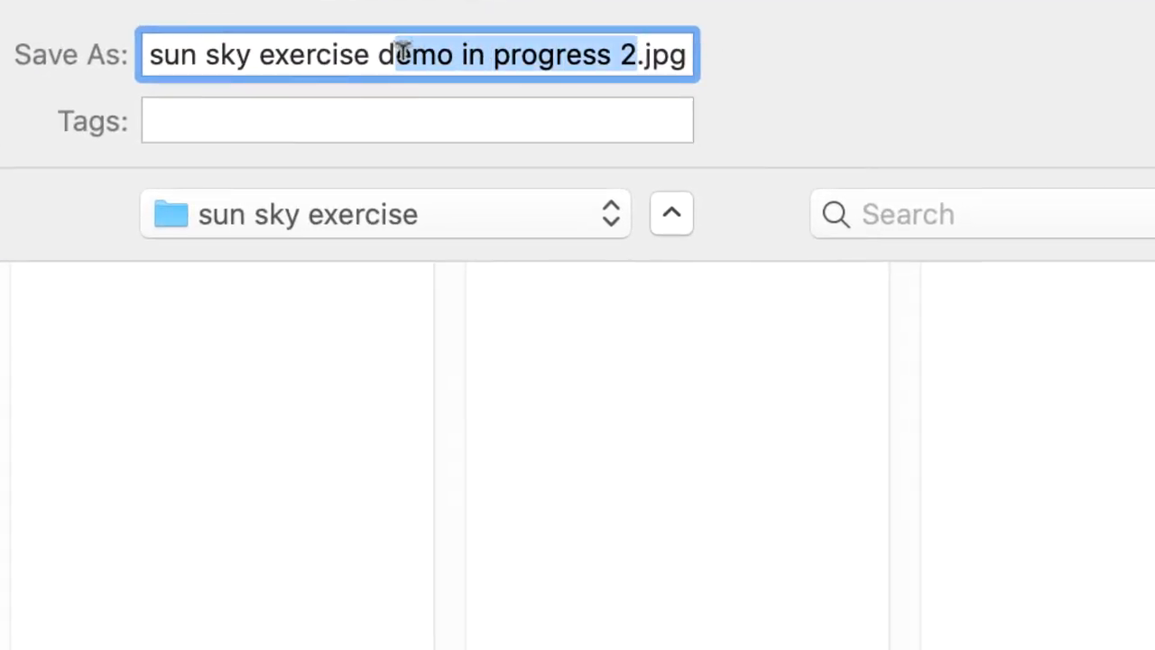
left_click_drag(386, 50, 261, 48)
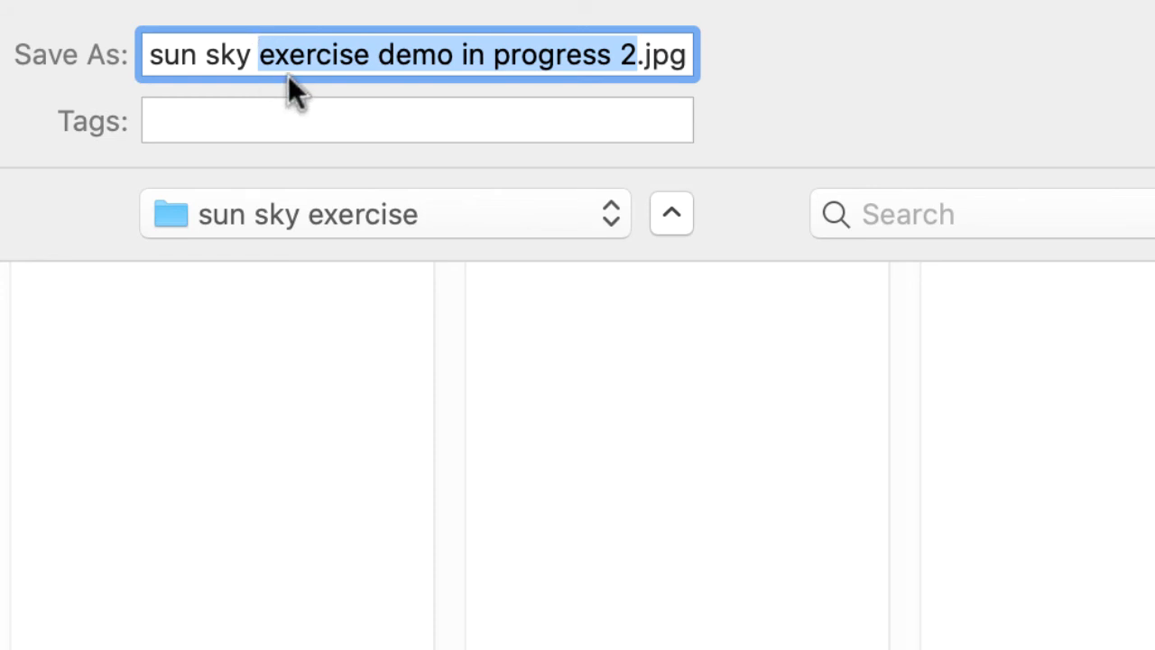
type("physi")
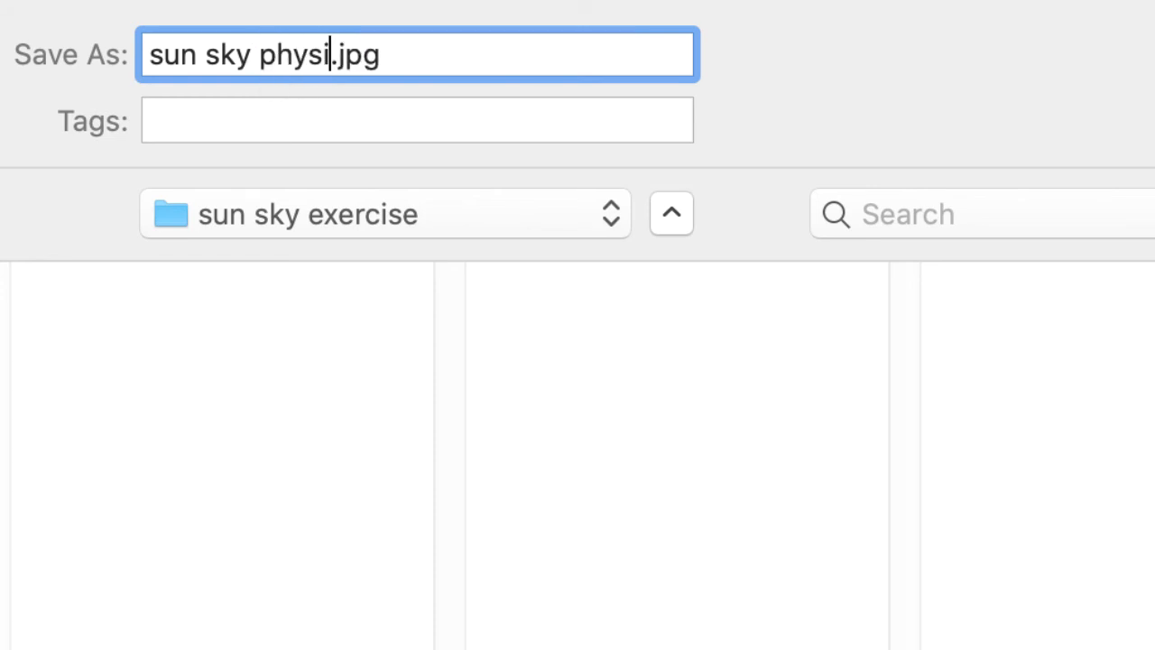
type("cal ")
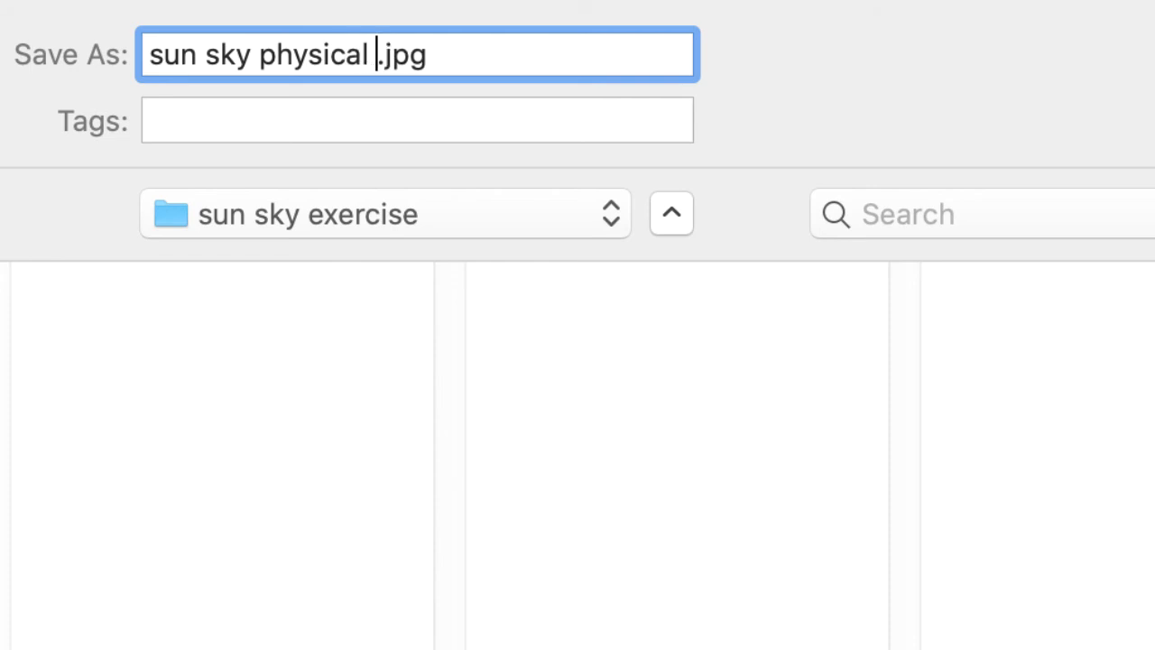
type("george")
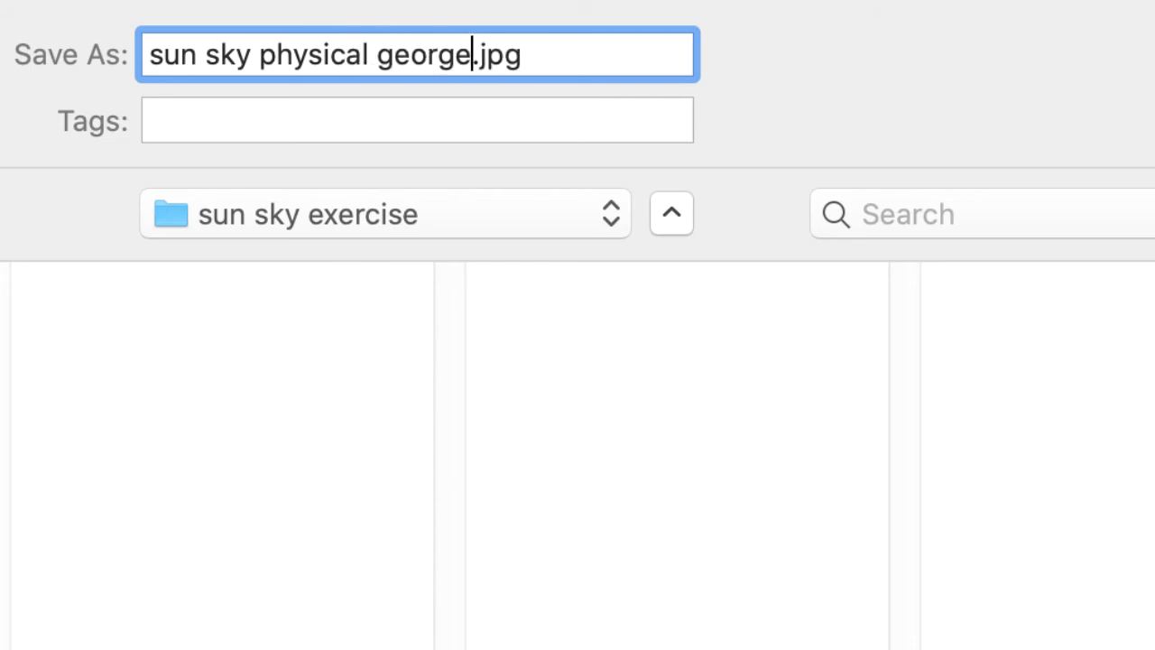
type("koped")
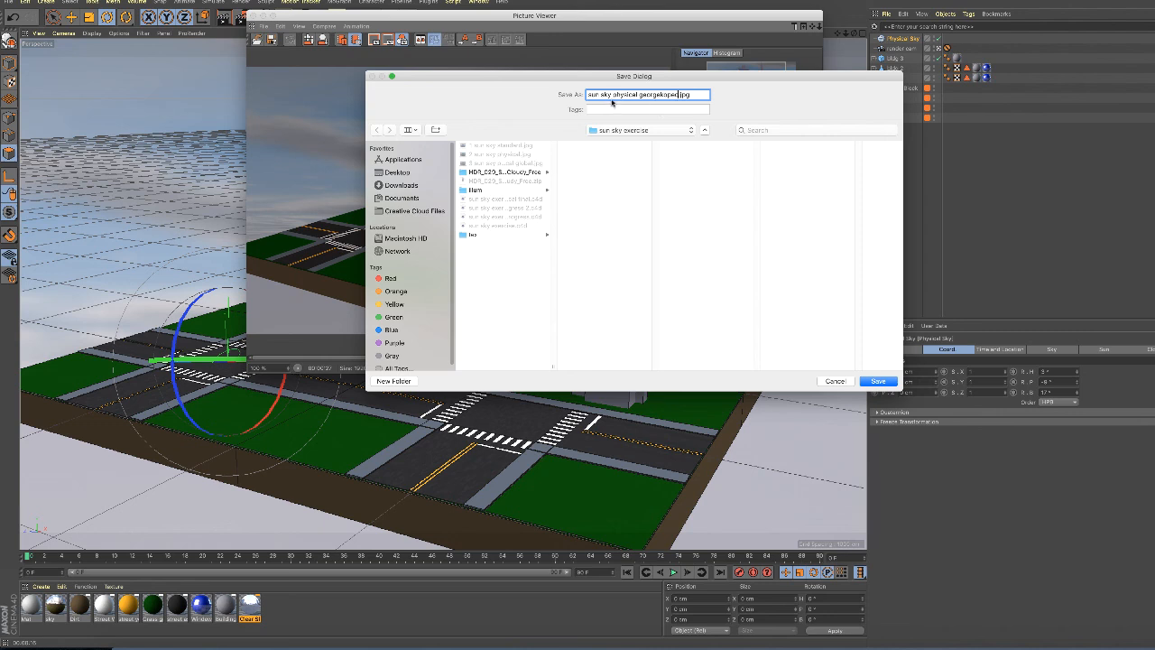
left_click(836, 380)
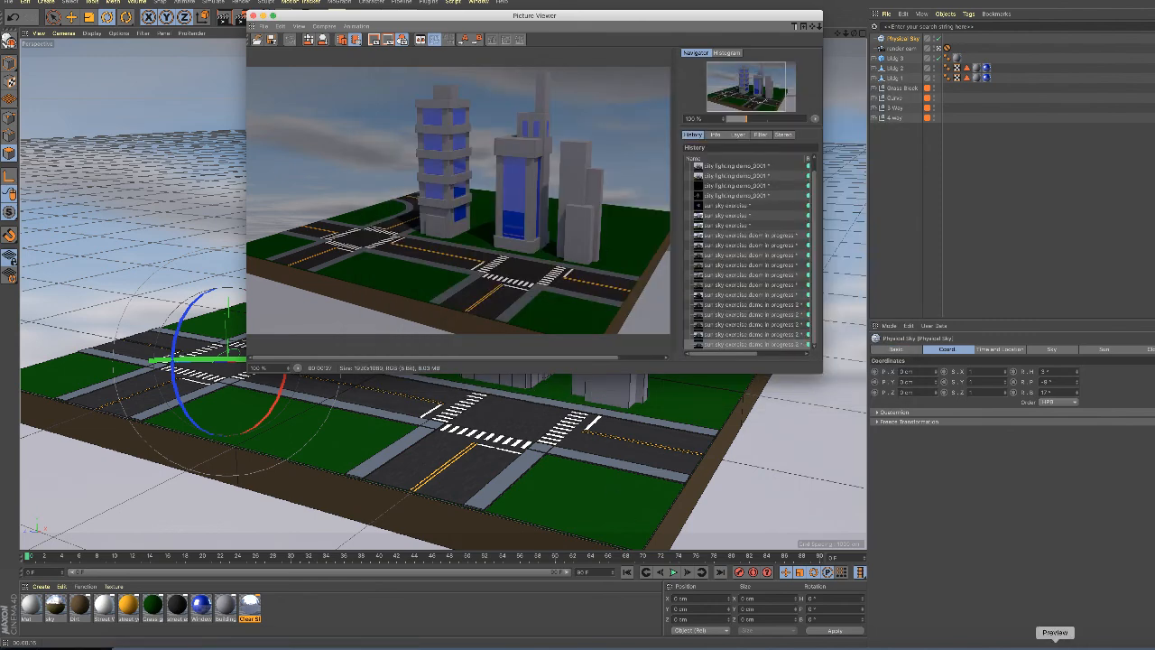
Step: Switch to Preview, compare the saved standard, physical and global illumination renders of the city, and return to Cinema 4D
left_click(1055, 644)
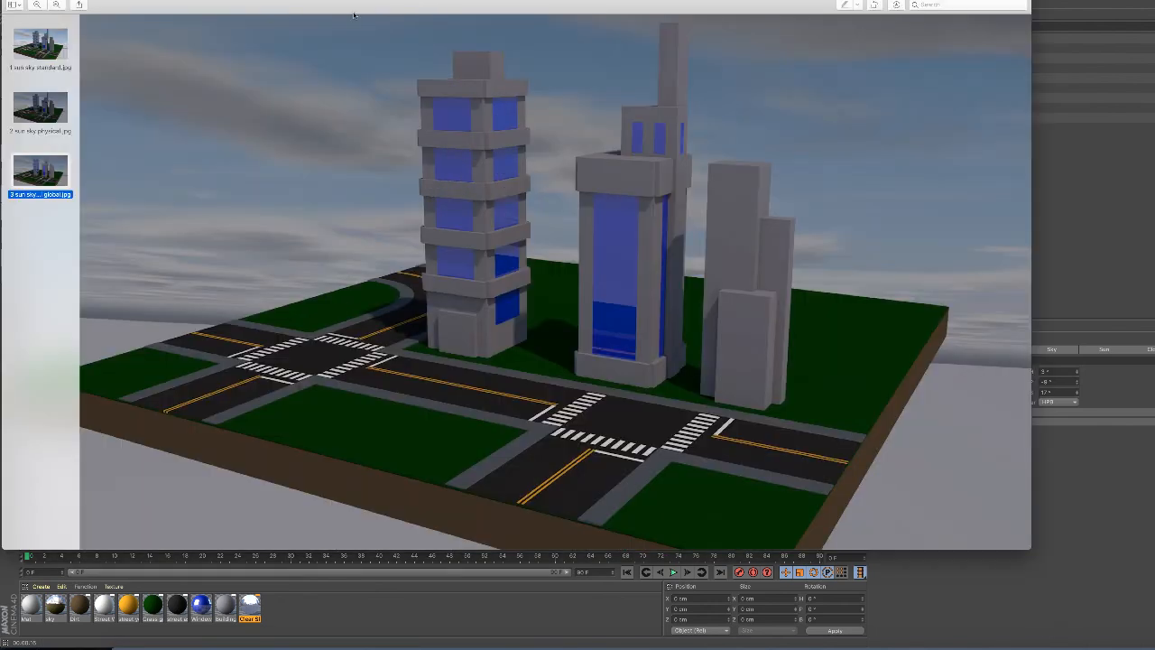
left_click(56, 54)
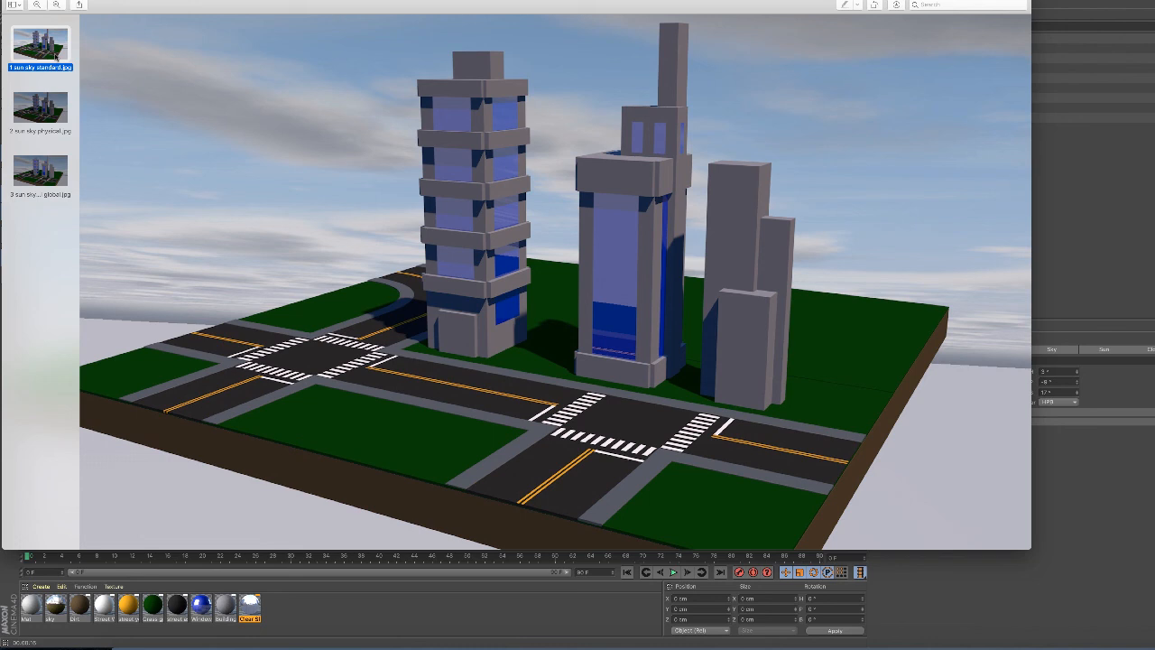
left_click(36, 113)
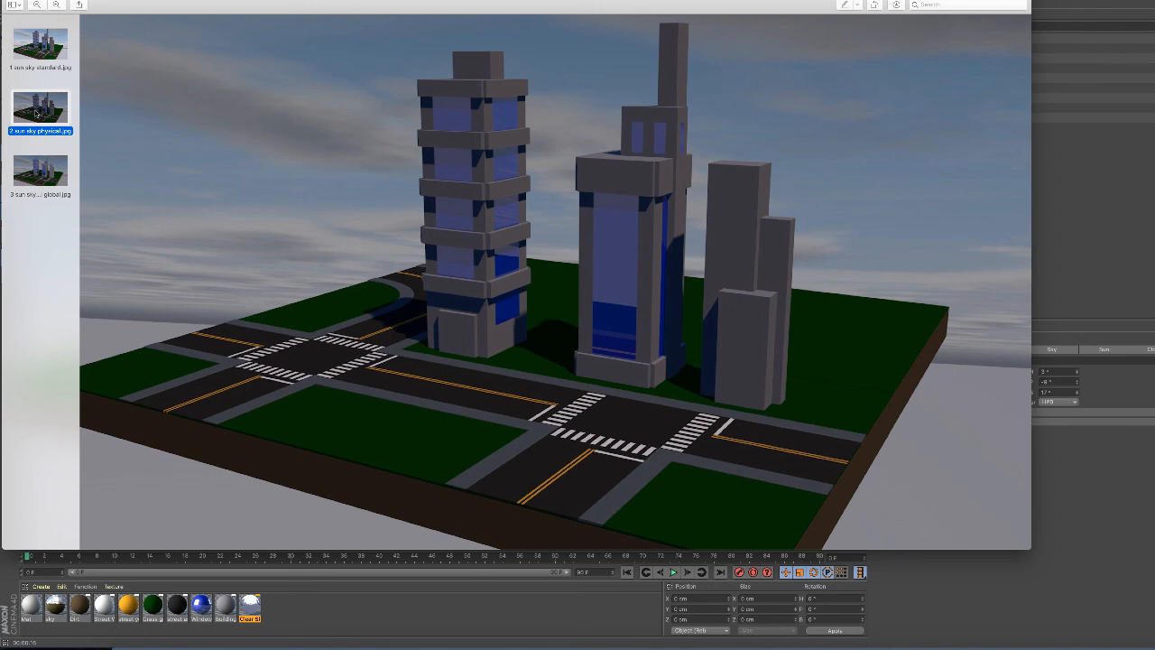
left_click(38, 181)
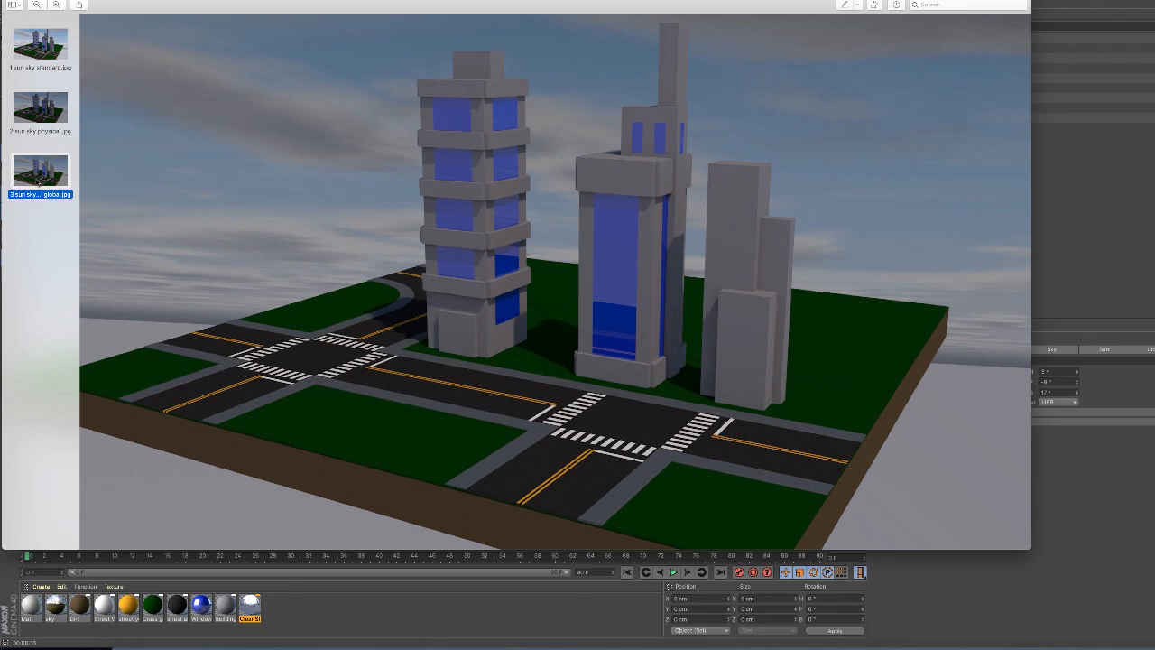
left_click(51, 45)
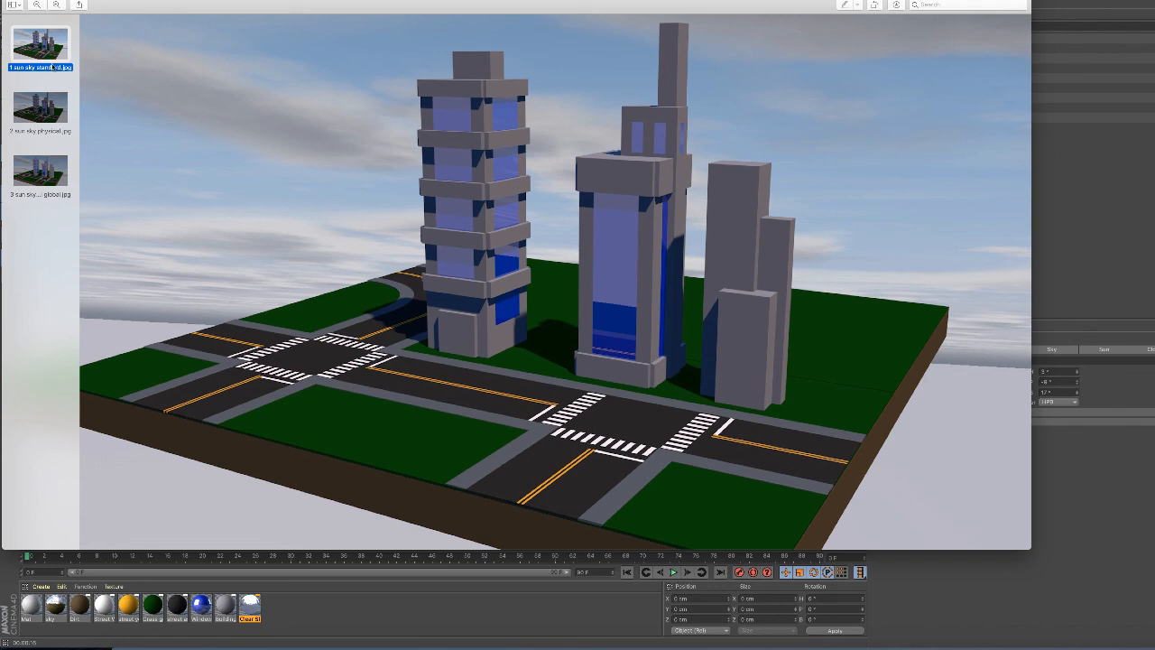
left_click(50, 178)
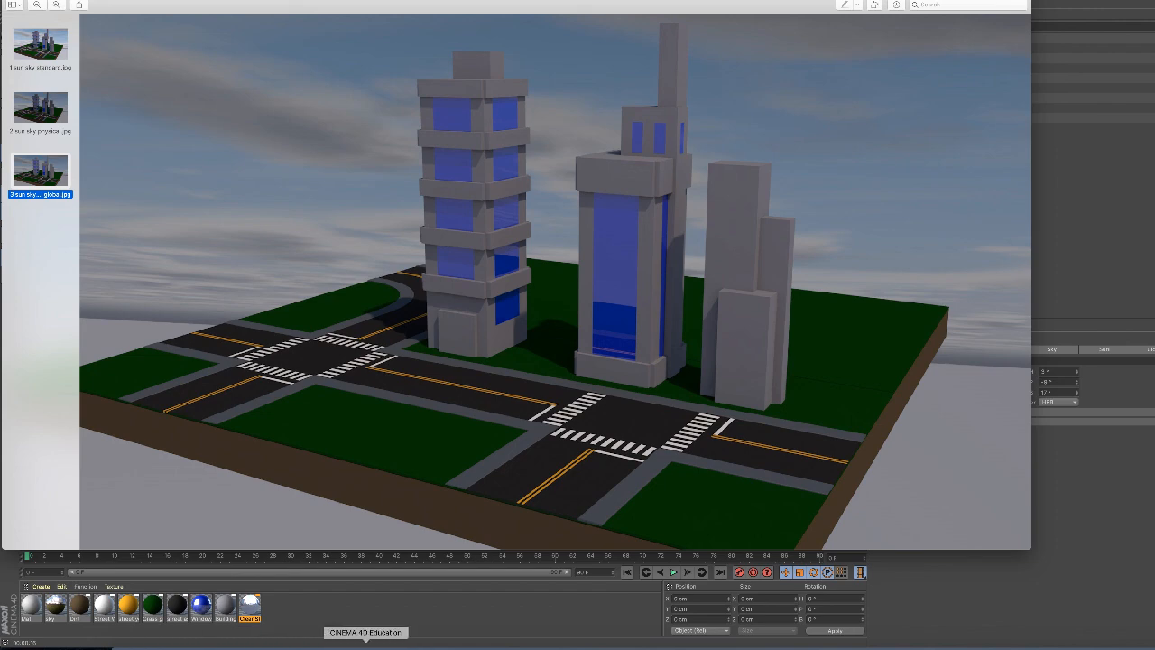
left_click(366, 644)
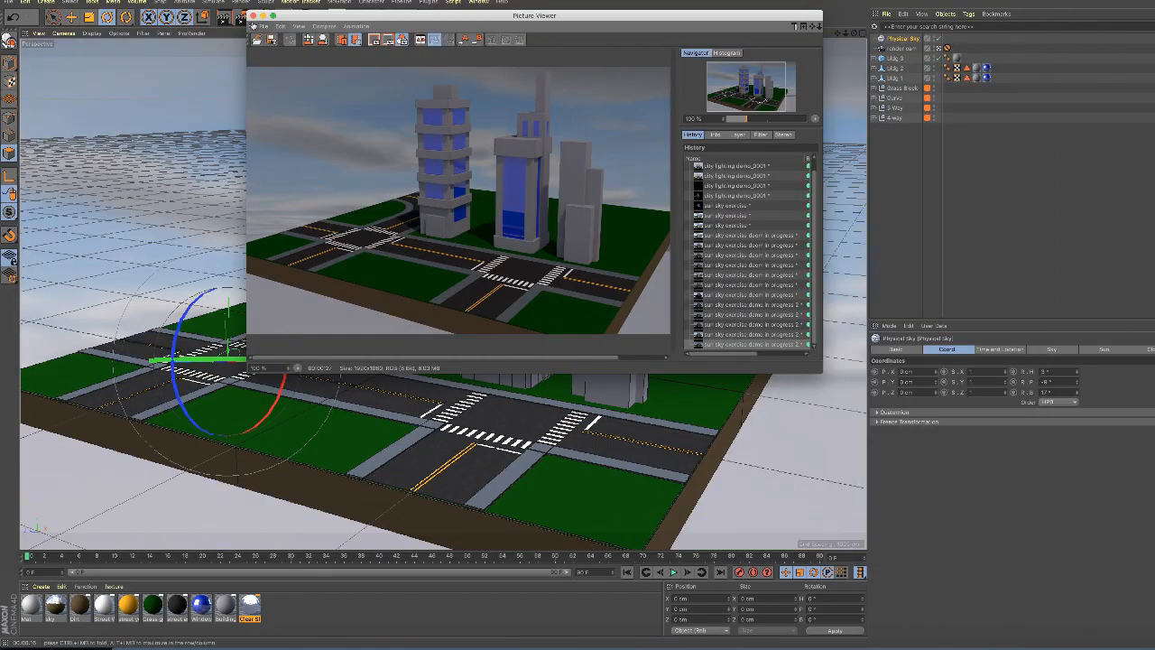